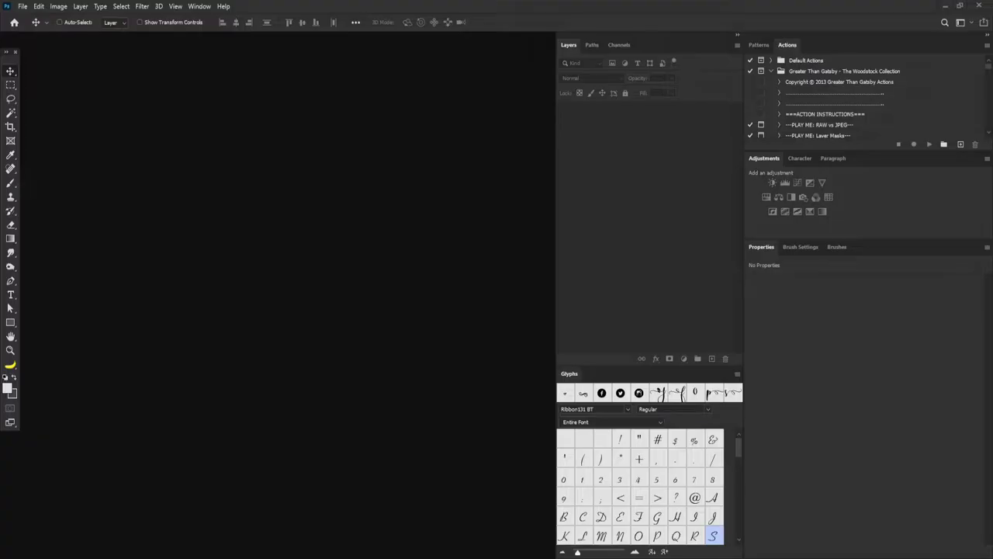
Open Rock_Bg.jpg and place the Wine image over it, scaling the bottle down to about 140 × 555 px near the centre.
left_click_drag(292, 319, 295, 322)
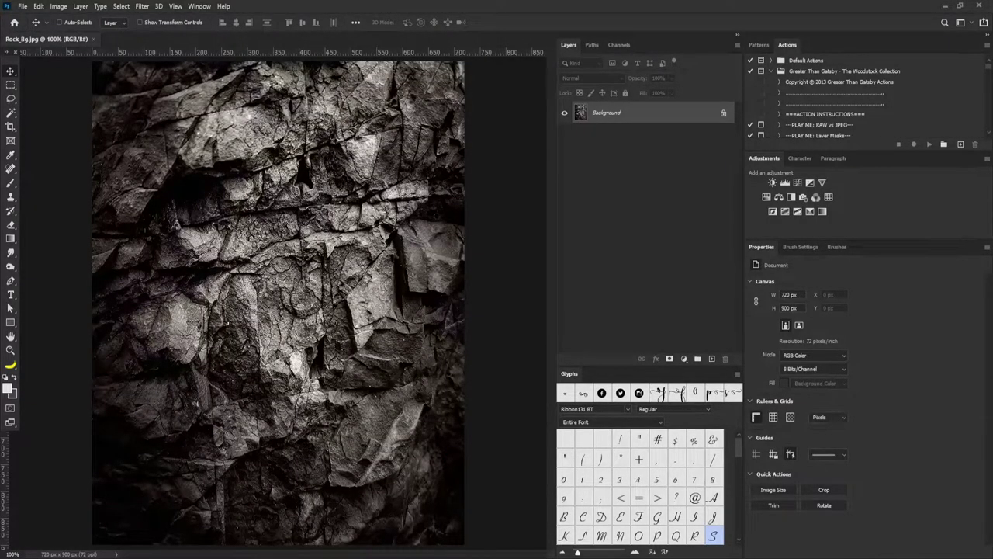
left_click_drag(219, 158, 262, 200)
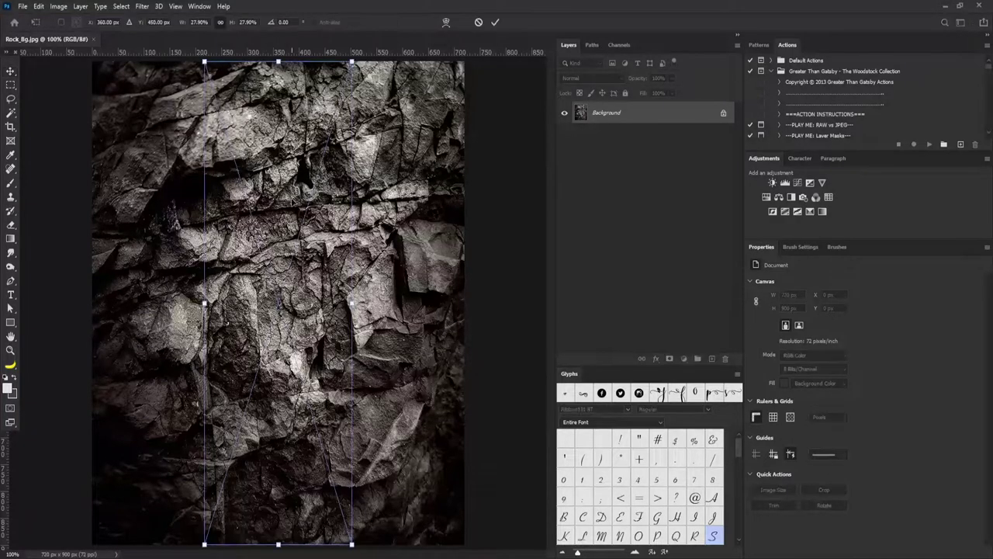
left_click_drag(352, 62, 327, 142)
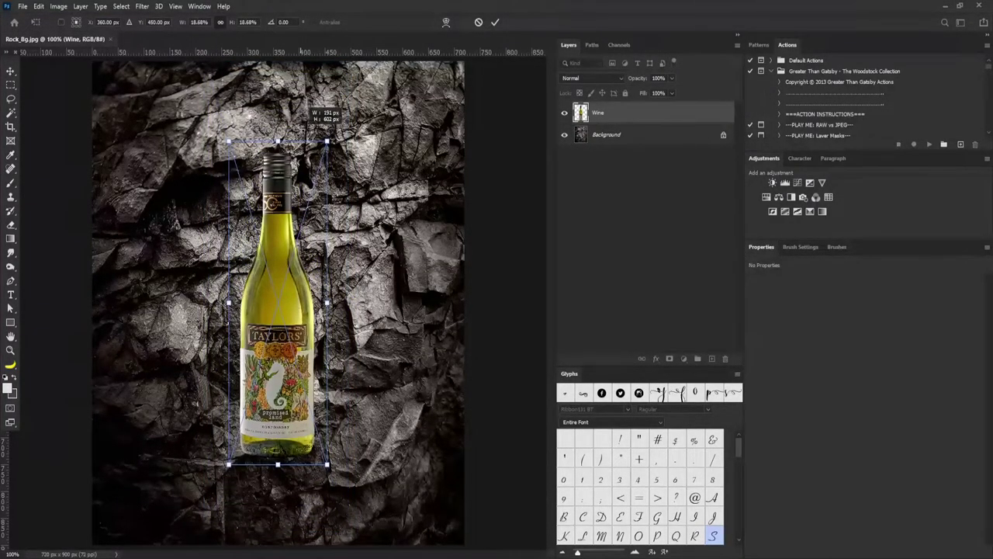
key("Return")
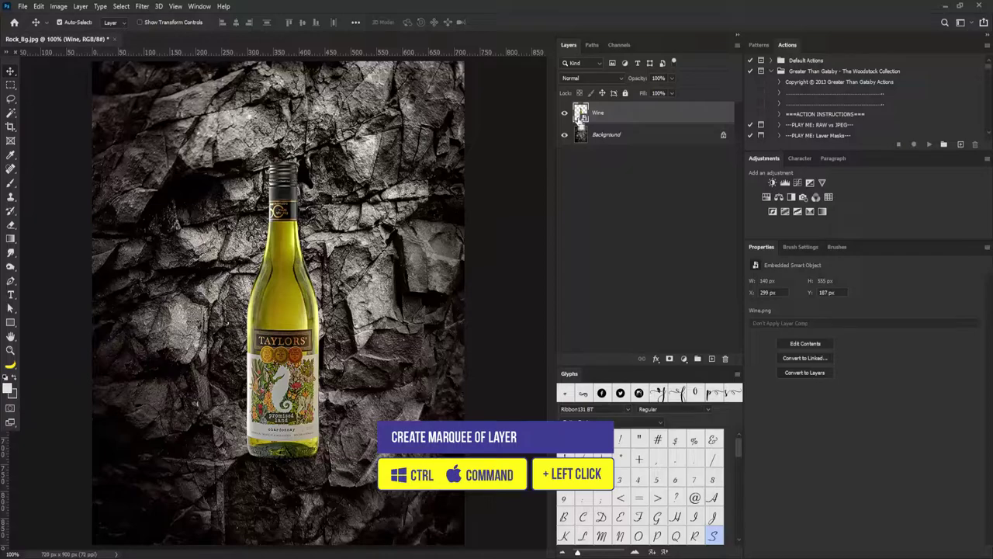
Load the Wine layer's outline as a selection and expand it by 8 pixels.
left_click(579, 115, "ctrl")
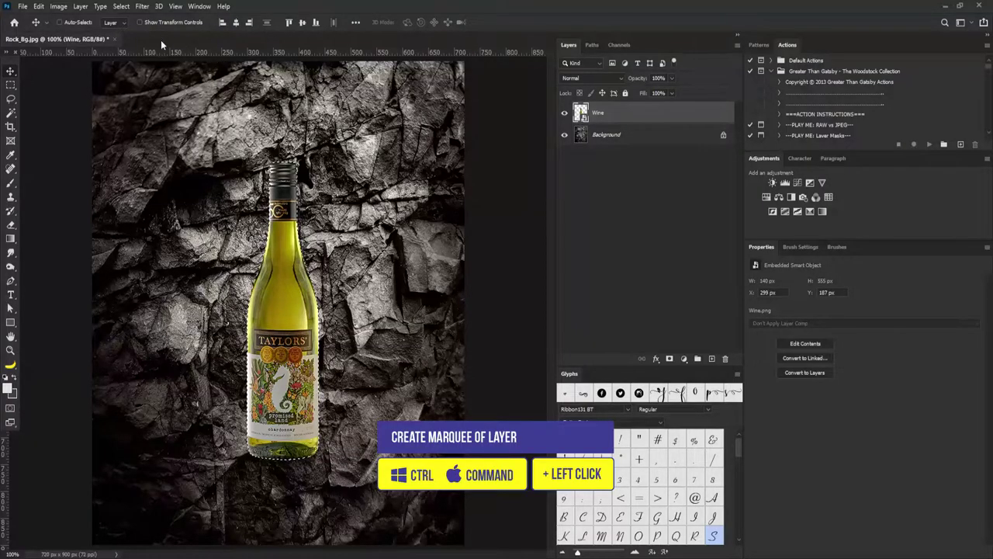
left_click(121, 6)
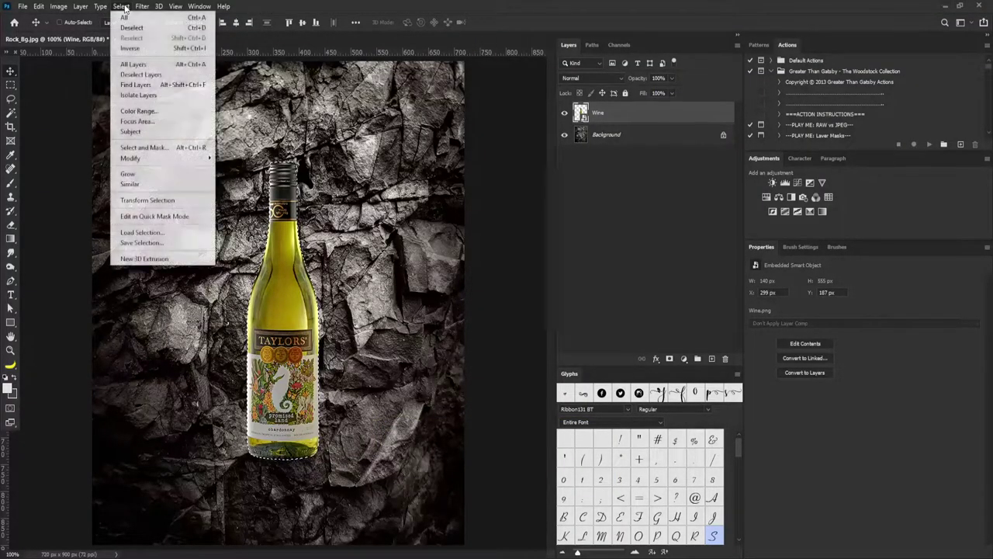
mouse_move(176, 162)
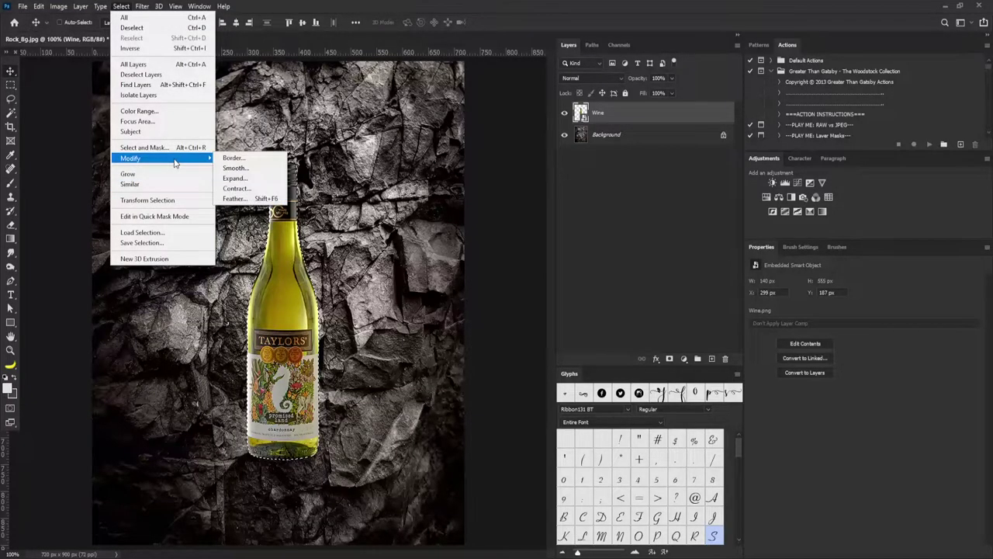
left_click(247, 178)
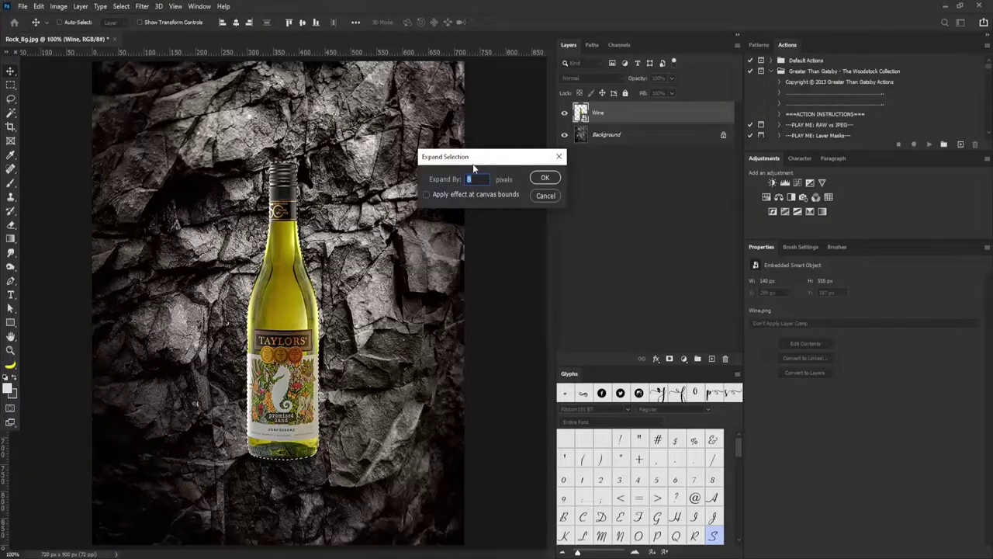
left_click(547, 177)
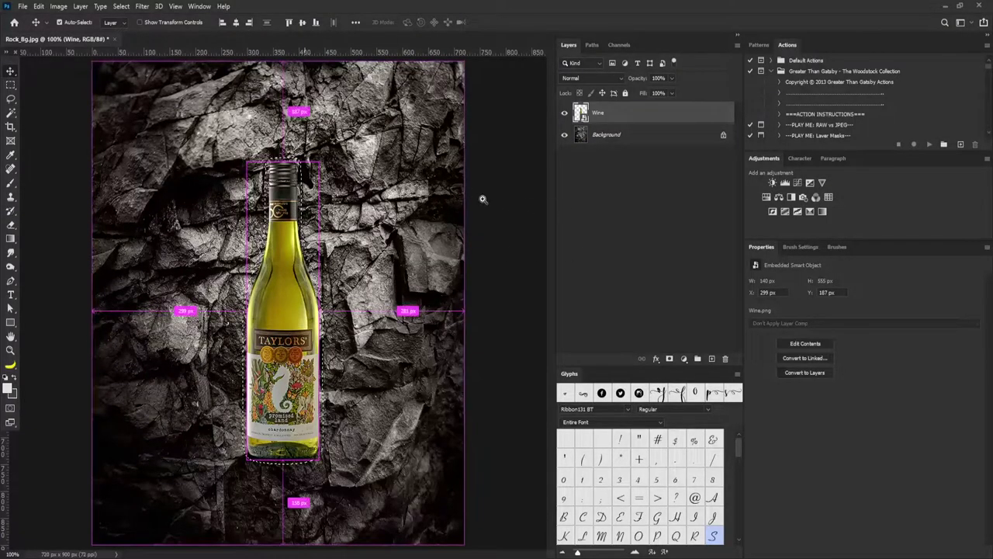
Subtract irregular, rock-like pieces from the selection along the left edge of the bottle's neck and shoulder with the Lasso tool.
key("ctrl+plus")
key("ctrl+plus")
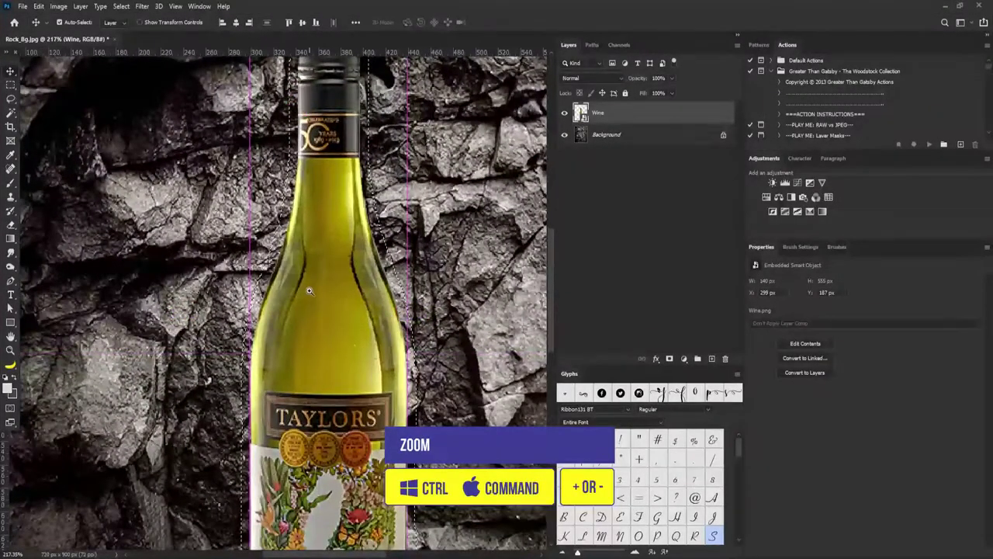
key("ctrl+minus")
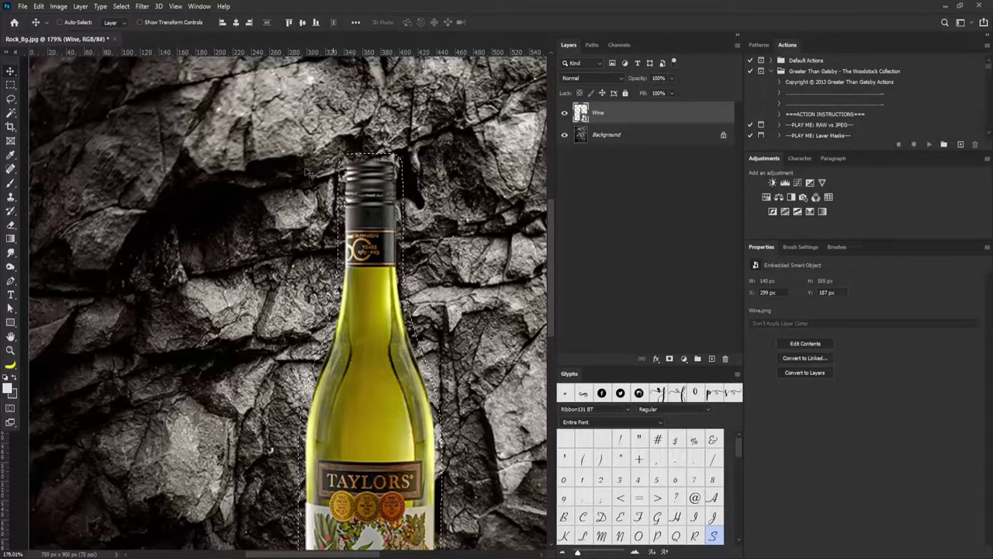
key("l")
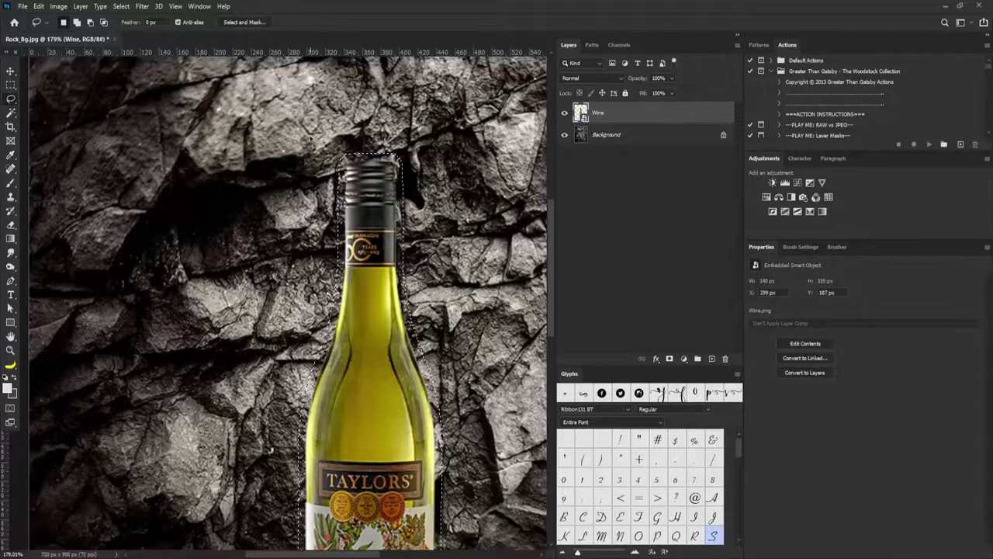
key("alt")
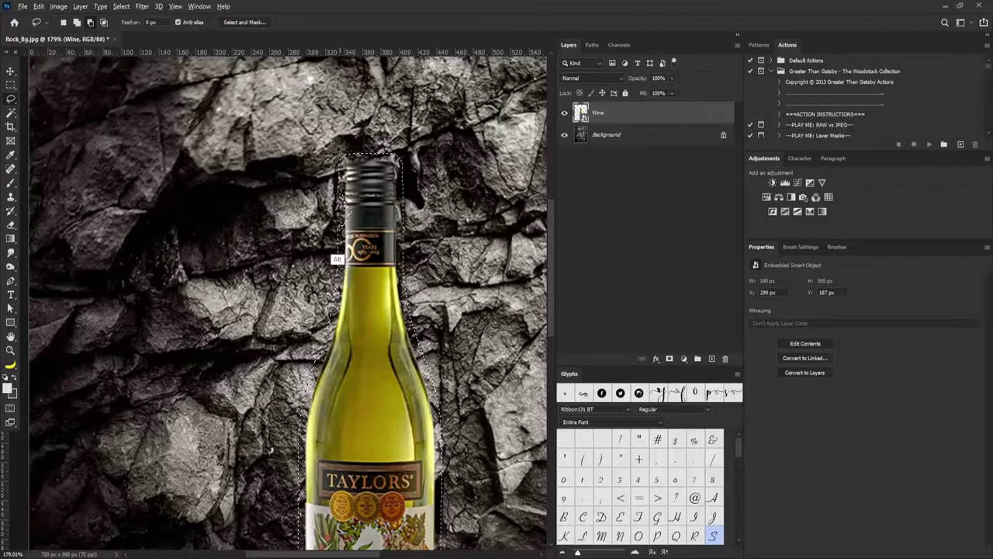
mouse_move(342, 231)
left_mouse_down()
mouse_move(348, 292)
mouse_move(325, 336)
mouse_move(323, 288)
left_mouse_up()
left_click_drag(340, 229, 346, 224)
mouse_move(349, 343)
left_mouse_down()
mouse_move(356, 220)
mouse_move(324, 277)
left_mouse_up()
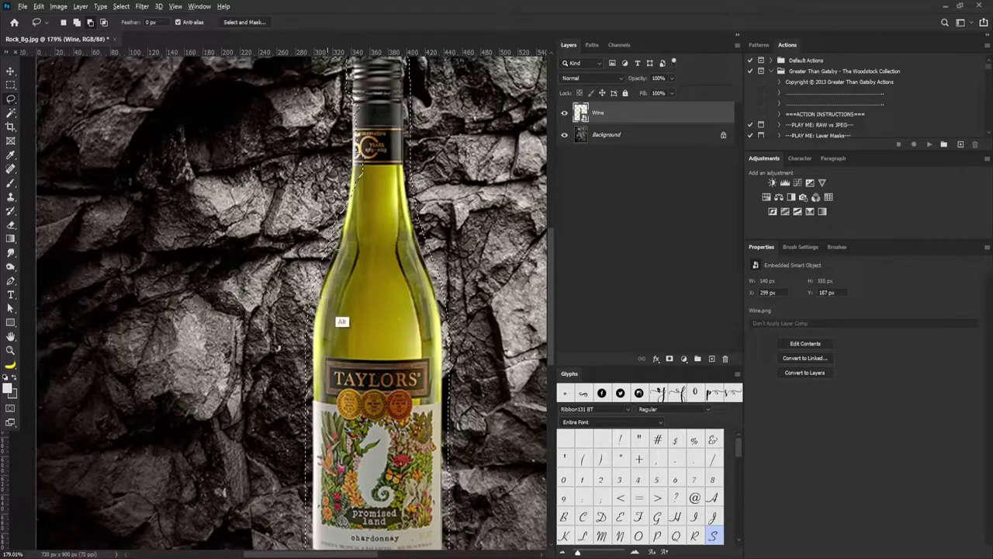
mouse_move(349, 322)
left_mouse_down()
mouse_move(360, 219)
mouse_move(325, 240)
mouse_move(329, 210)
left_mouse_up()
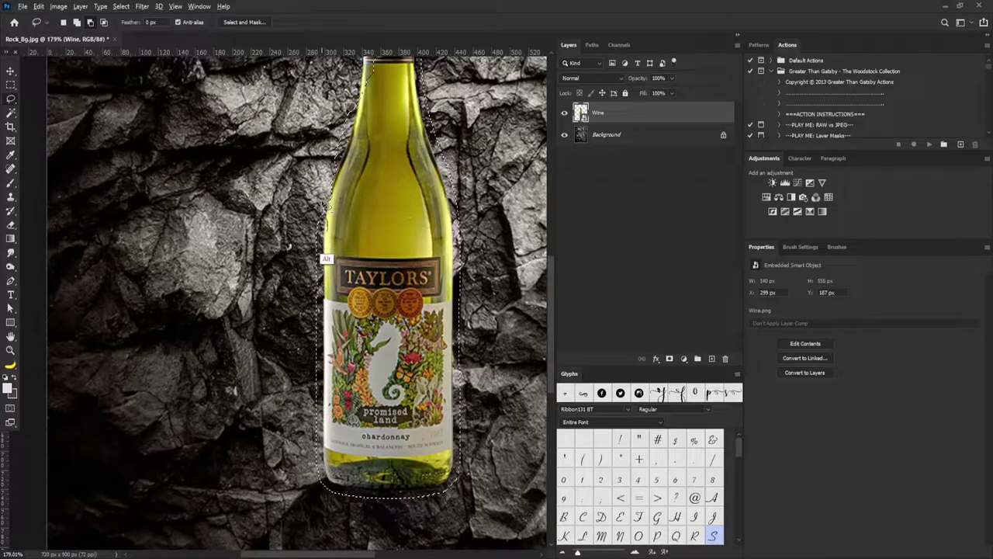
Subtract jagged Lasso areas from the selection along the bottle's lower left side and its base.
left_click_drag(321, 302, 323, 332)
mouse_move(337, 375)
left_mouse_down()
mouse_move(324, 228)
mouse_move(314, 267)
mouse_move(321, 261)
mouse_move(325, 319)
mouse_move(316, 322)
mouse_move(319, 384)
left_mouse_up()
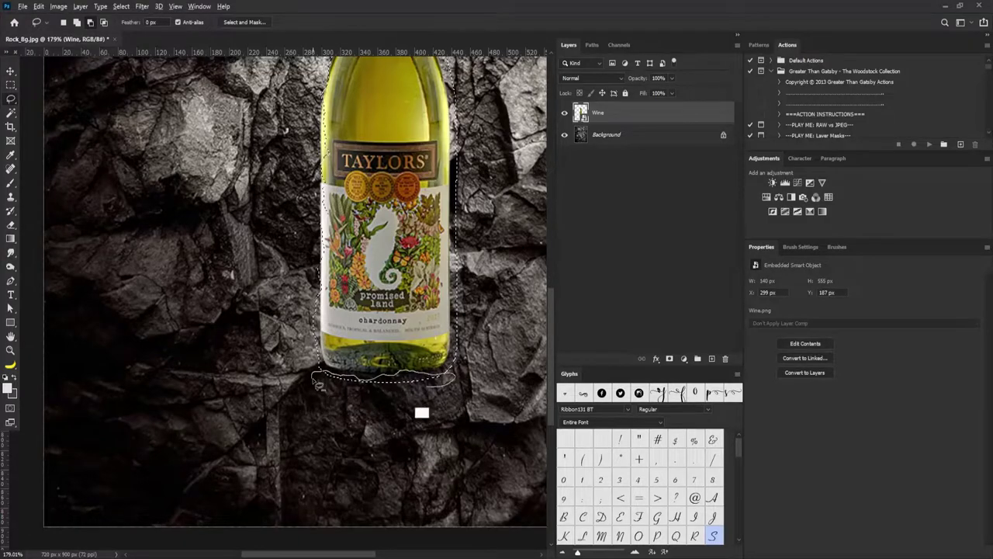
left_click_drag(349, 387, 305, 373)
Carve irregular pieces out of the selection along the right edge of the bottle's neck and shoulder with the Lasso tool.
mouse_move(455, 267)
left_mouse_down()
mouse_move(458, 368)
mouse_move(388, 454)
mouse_move(384, 384)
mouse_move(392, 397)
left_mouse_up()
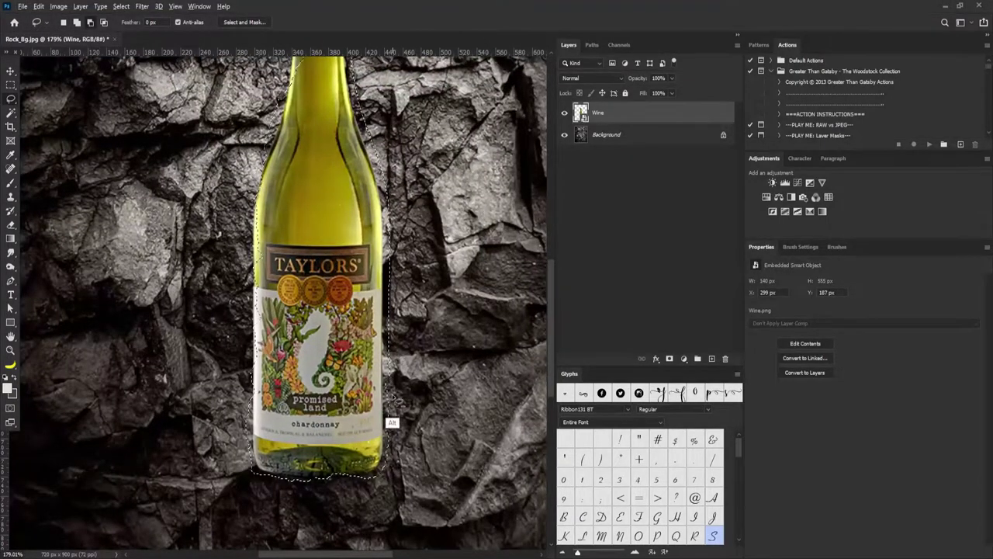
scroll(394, 399, "up", 3)
scroll(384, 400, "right", 1)
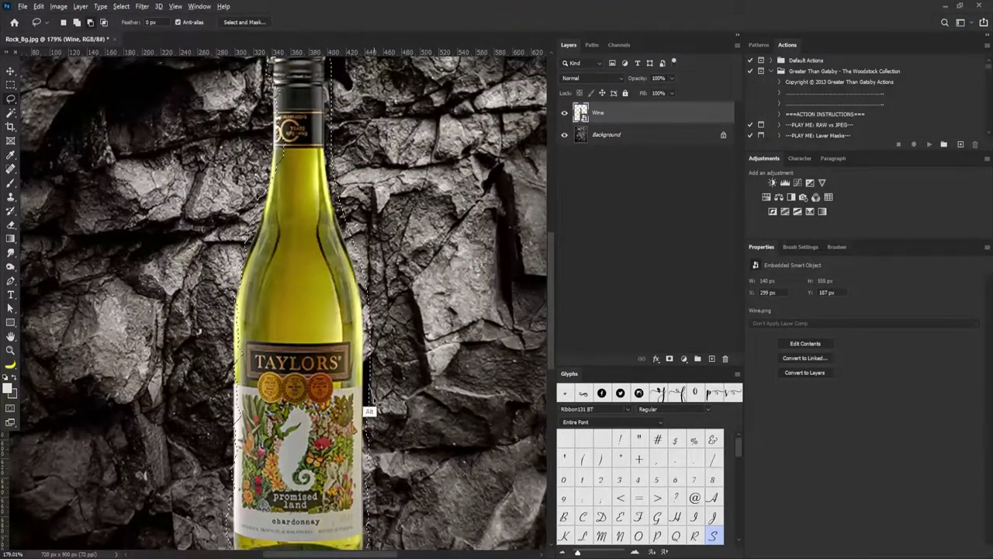
scroll(367, 410, "up", 2)
scroll(366, 409, "right", 1)
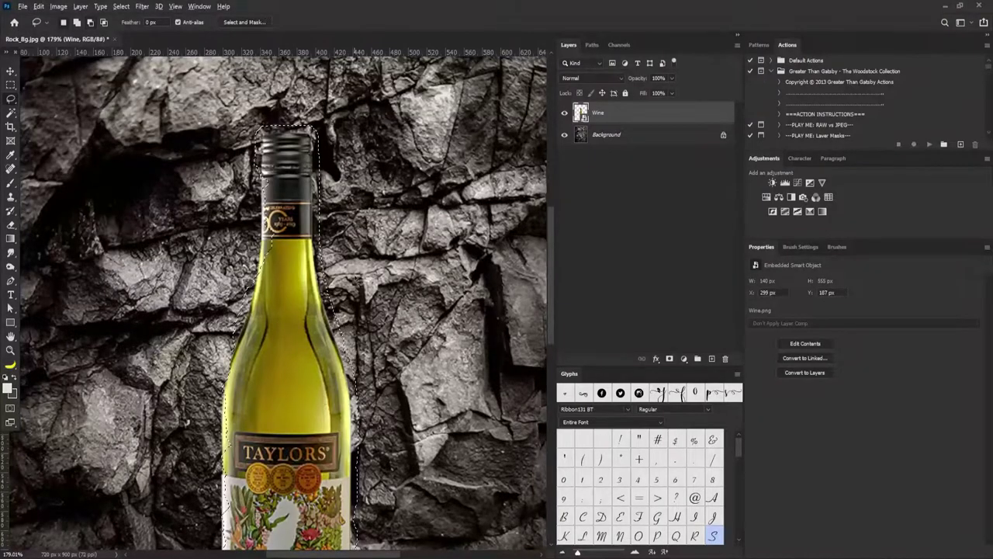
scroll(334, 409, "up", 2)
scroll(334, 409, "left", 1)
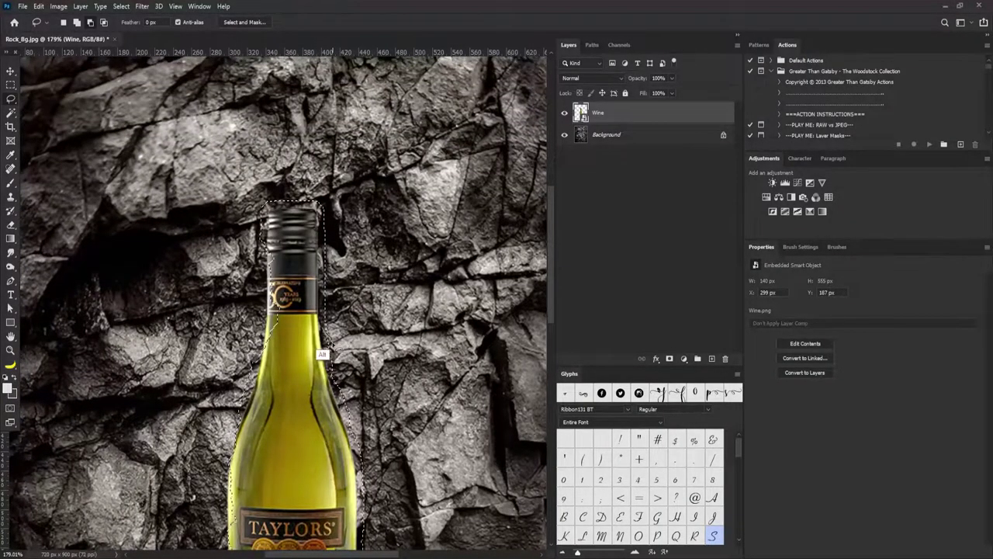
left_click_drag(332, 279, 333, 327)
left_click_drag(341, 396, 335, 310)
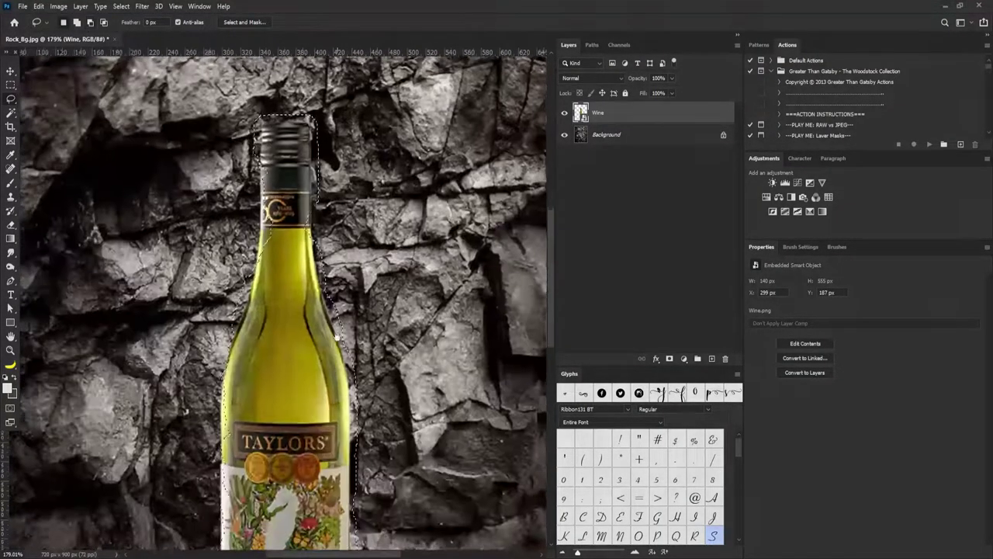
left_click_drag(346, 390, 338, 359)
scroll(318, 292, "up", 2)
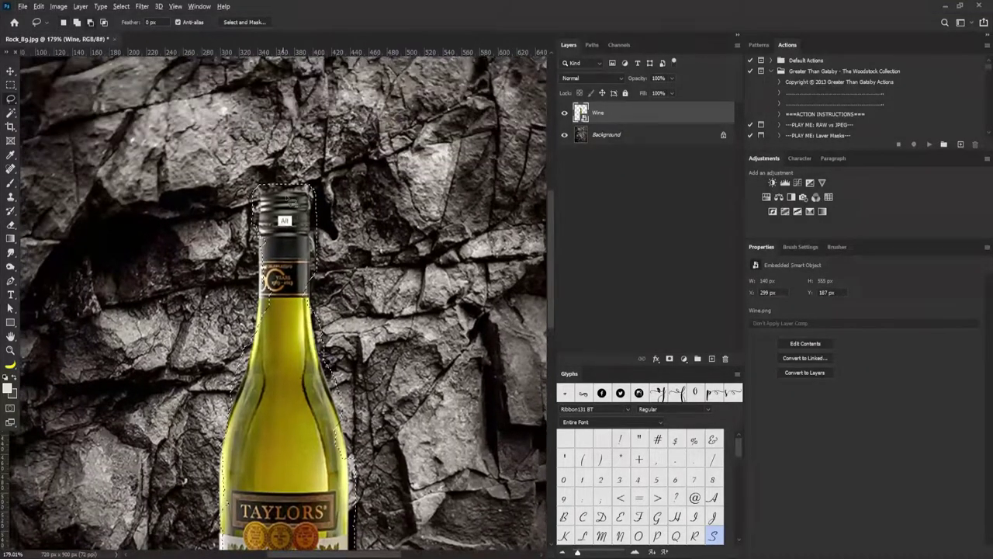
mouse_move(316, 276)
left_mouse_down()
mouse_move(315, 220)
mouse_move(320, 260)
mouse_move(318, 237)
left_mouse_up()
Subtract uneven Lasso areas from the selection along the bottle's lower right side and bottom edge.
scroll(336, 273, "down", 5)
scroll(346, 273, "up", 1)
left_click_drag(308, 358, 357, 363)
mouse_move(354, 450)
left_mouse_down()
mouse_move(333, 442)
mouse_move(262, 456)
mouse_move(293, 455)
left_mouse_up()
left_click_drag(317, 444, 239, 453)
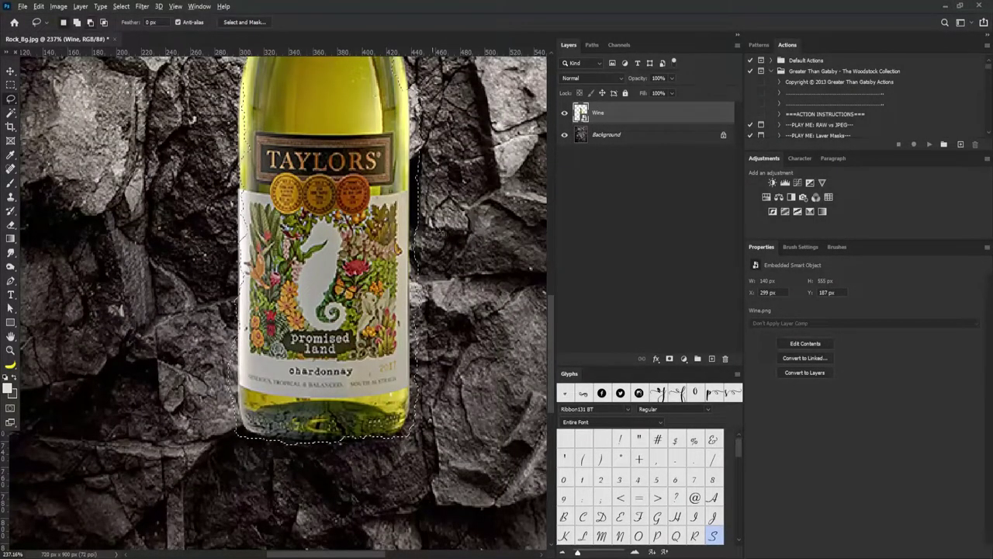
Add a layer mask to the Wine layer from the trimmed selection.
scroll(354, 241, "down", 5)
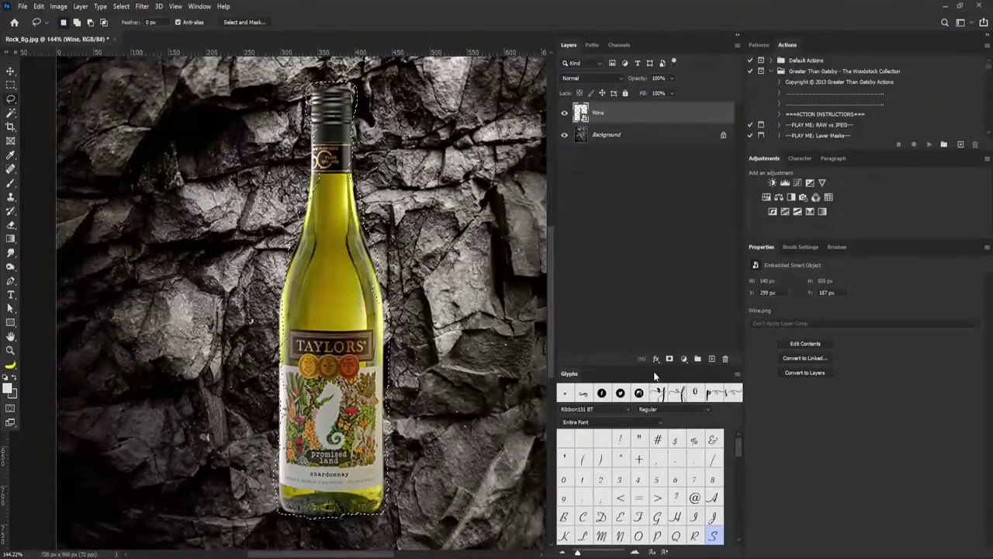
left_click(670, 358)
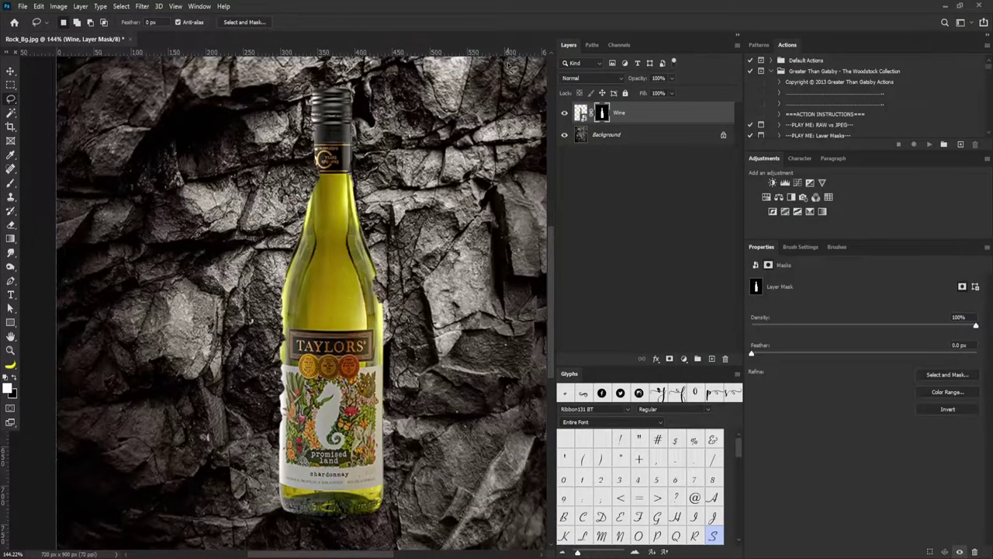
left_click_drag(509, 71, 415, 146)
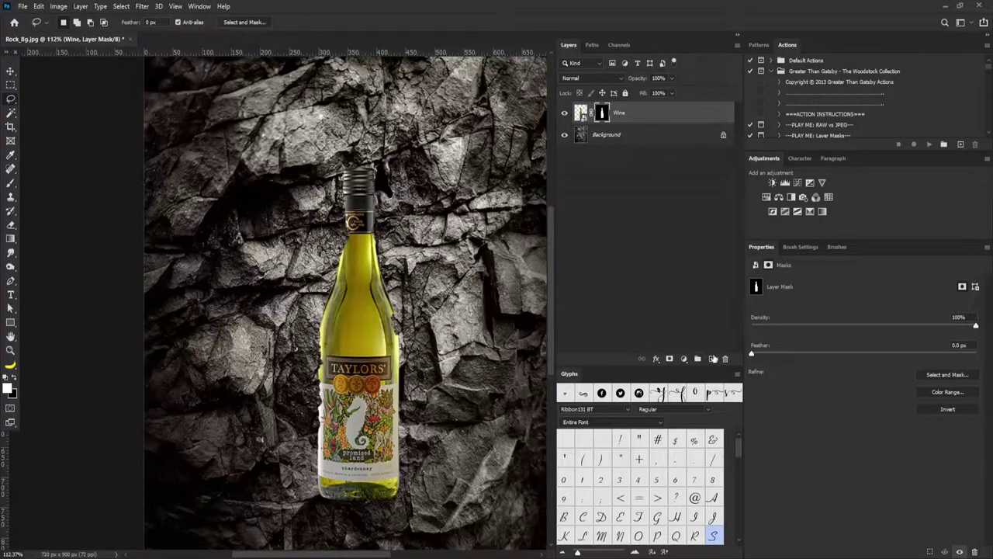
Create a new layer named Shadow above the Wine layer and copy the Wine layer's mask onto it.
left_click(711, 359, "alt")
type("Shadow")
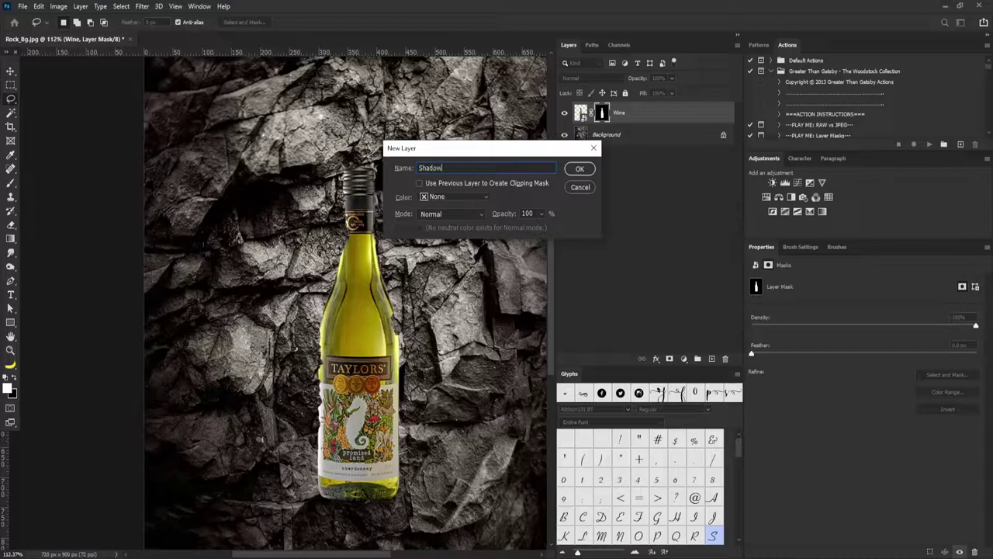
key("Return")
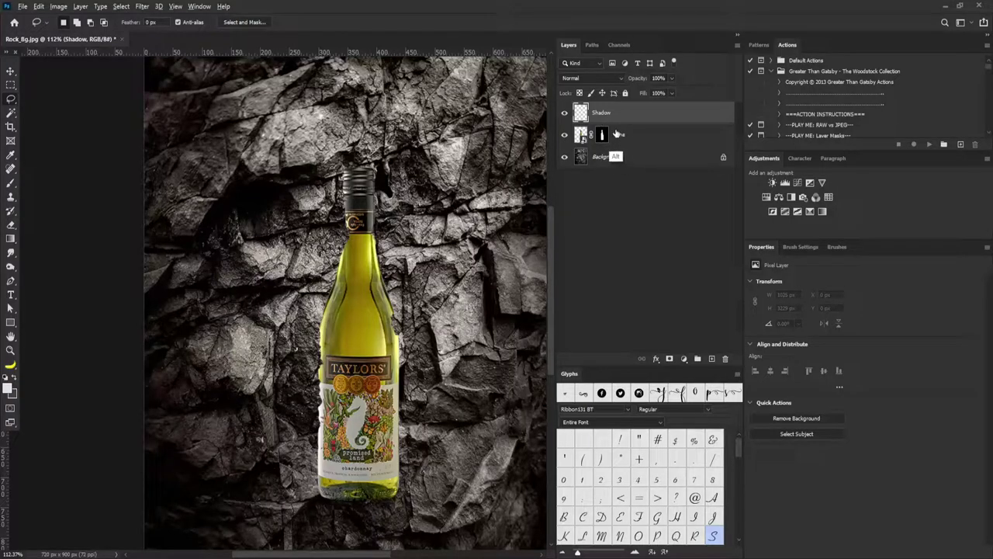
left_click_drag(603, 136, 611, 117)
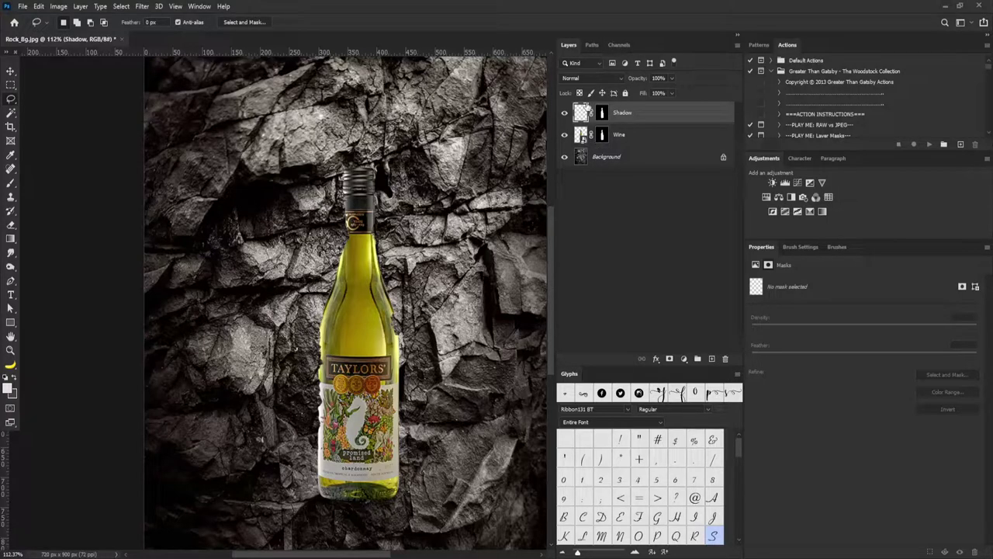
Target the Shadow layer's pixels with the Brush tool, enlarge the soft brush to 100 px and display its brush settings.
left_click(581, 113)
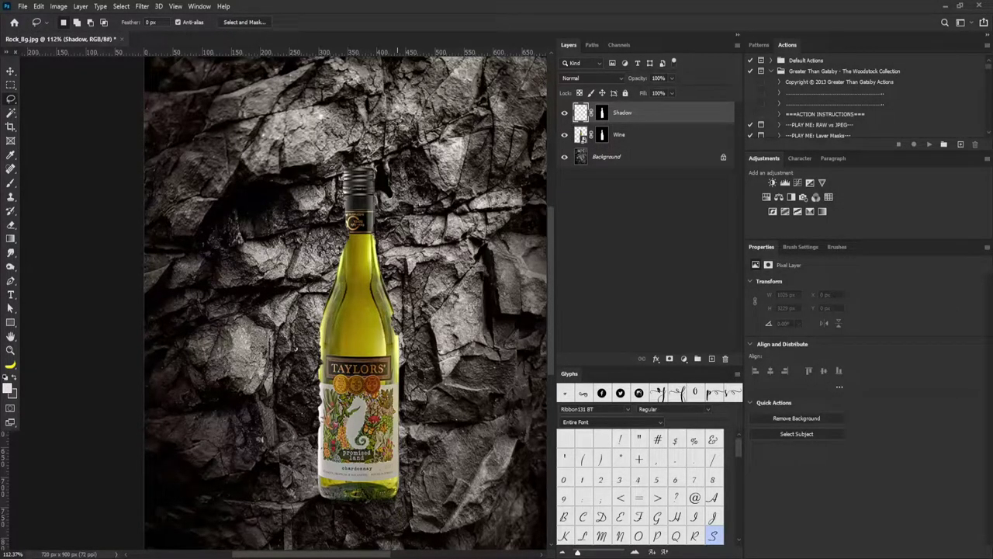
key("b")
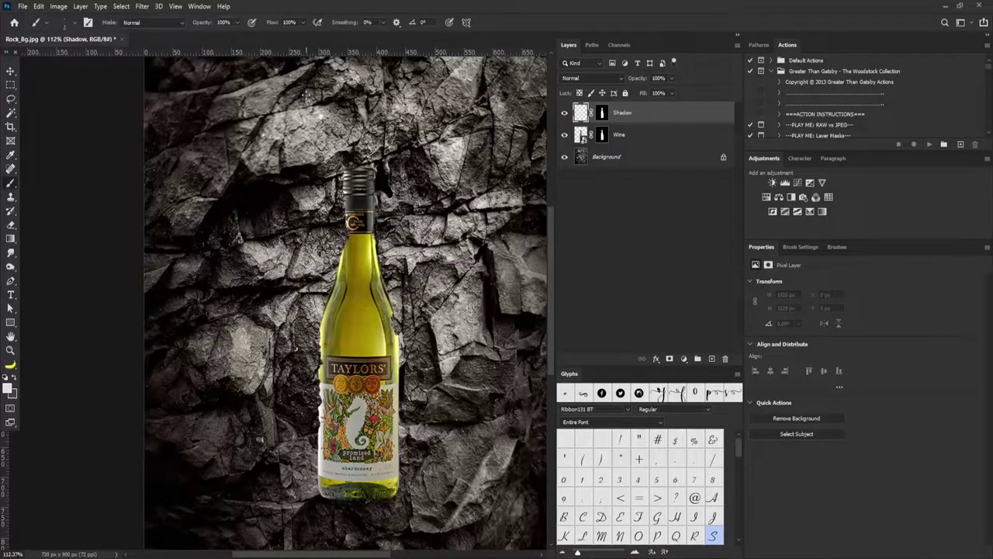
key("bracketright")
key("bracketright")
key("bracketright")
key("bracketright")
key("bracketright")
key("bracketright")
key("bracketright")
key("bracketright")
key("bracketright")
key("bracketright")
key("bracketright")
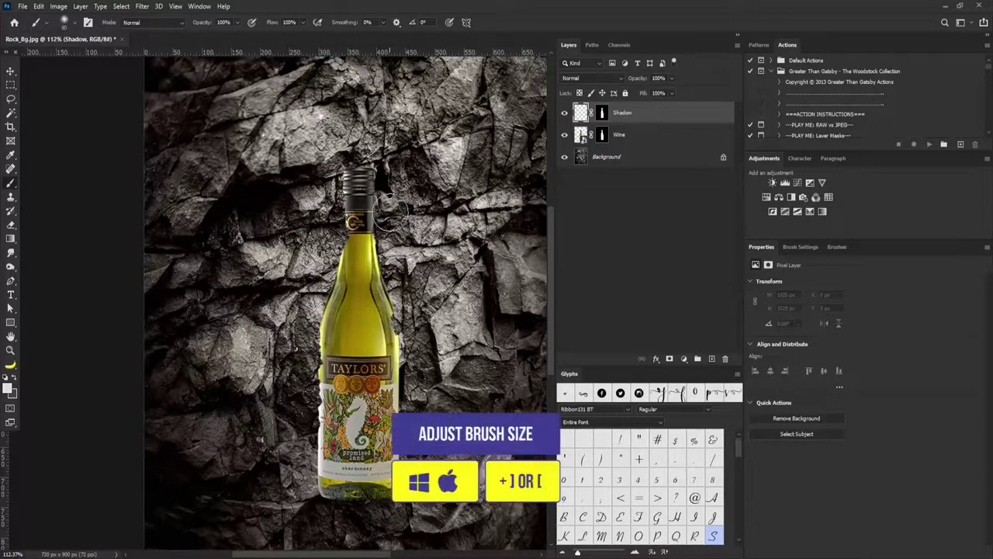
left_click(791, 249)
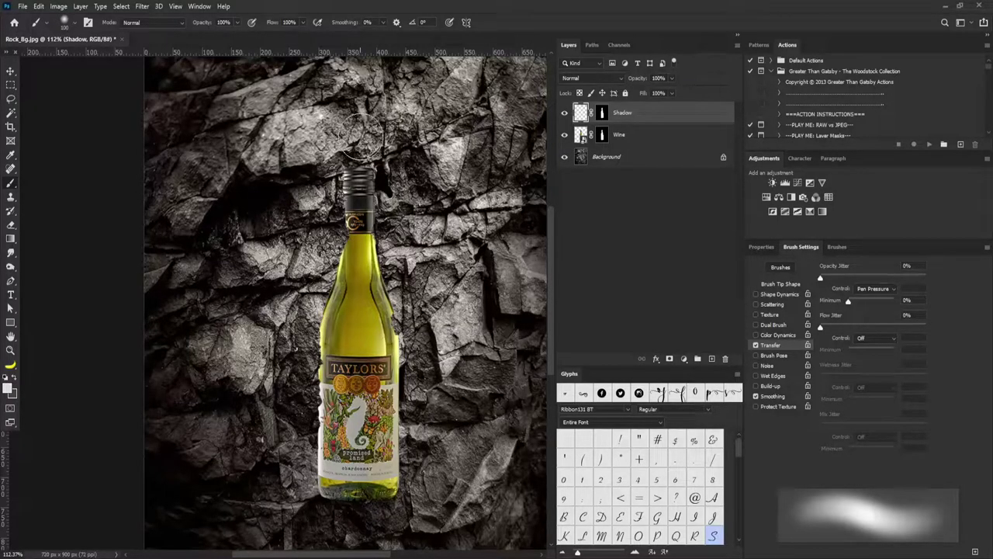
Set the foreground colour to black for painting on the Shadow layer around the bottle's cap.
key("ctrl")
left_click(10, 393)
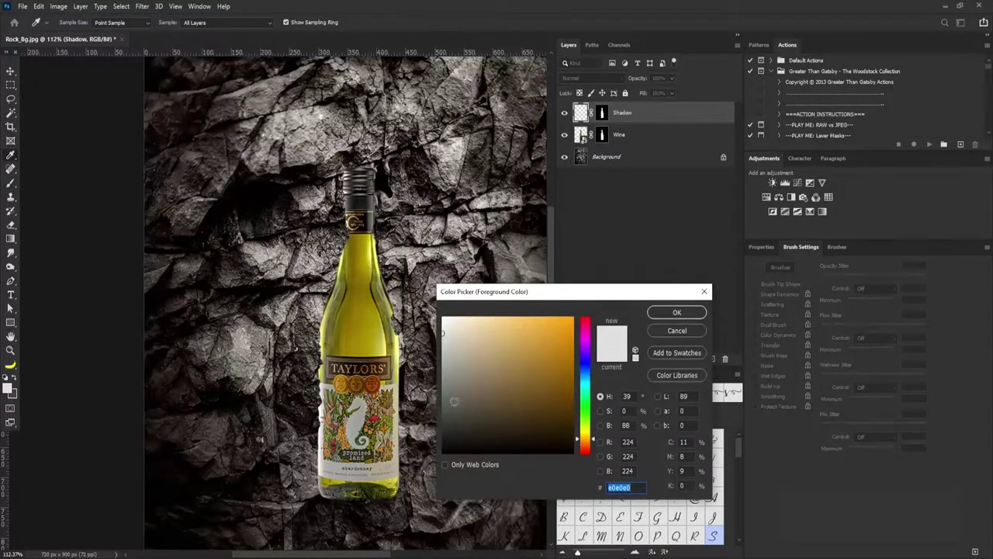
left_click(665, 315)
left_click_drag(335, 178, 377, 180)
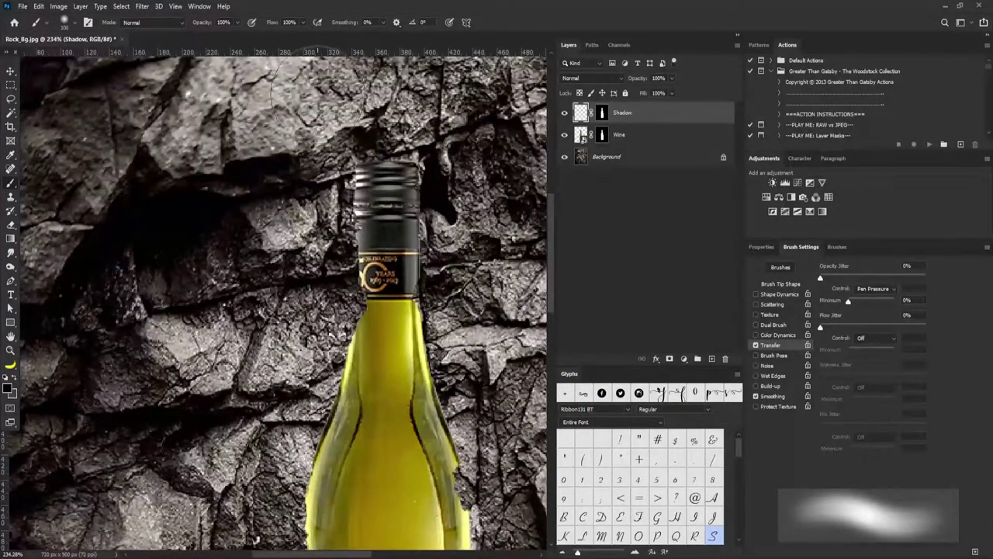
Reduce the brush to 60 px with a softer edge and paint shadow along the left side of the bottle's cap.
key("bracketleft")
key("bracketleft")
key("bracketleft")
key("bracketleft")
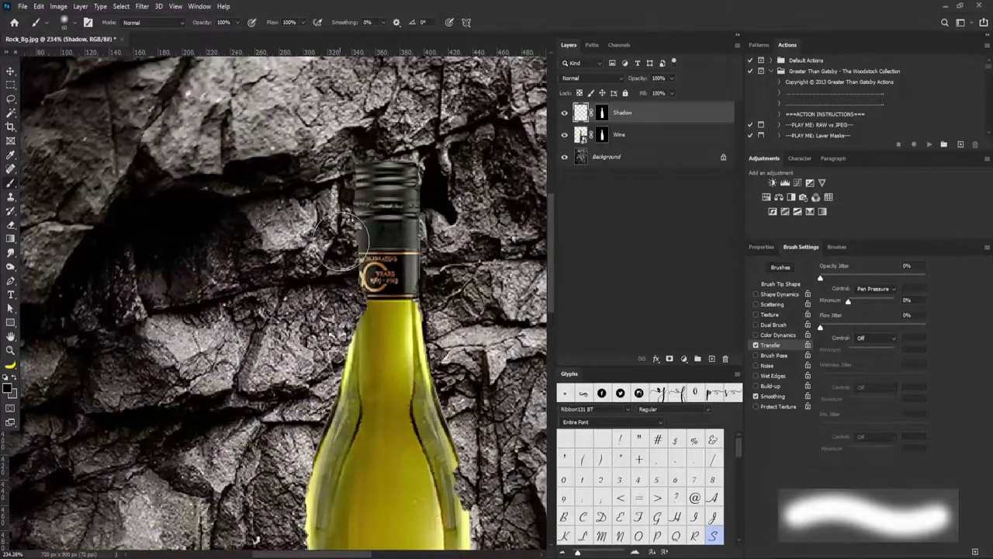
key("shift+[")
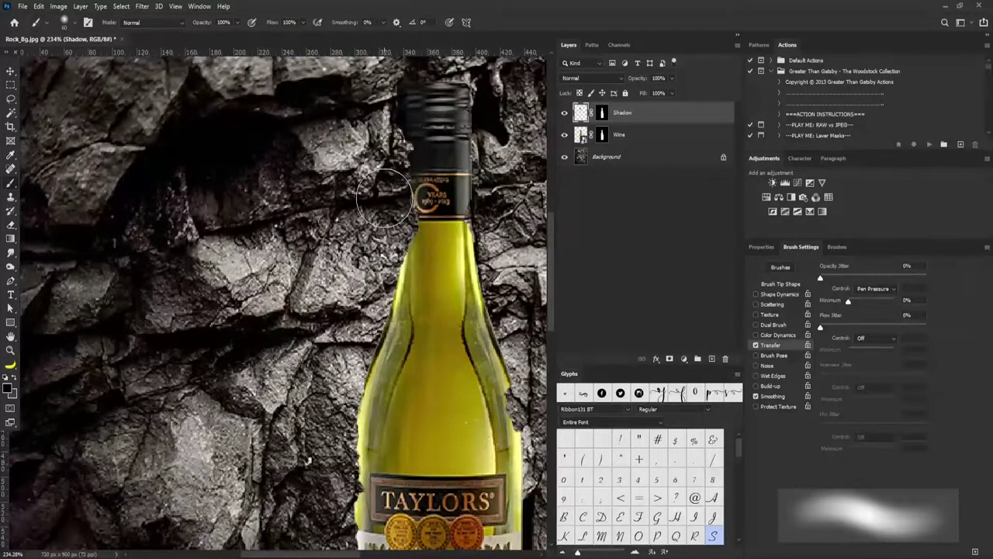
Paint black shadow along the left edge of the bottle's neck, using a small soft brush of up to 20 px.
key("[")
key("[")
key("[")
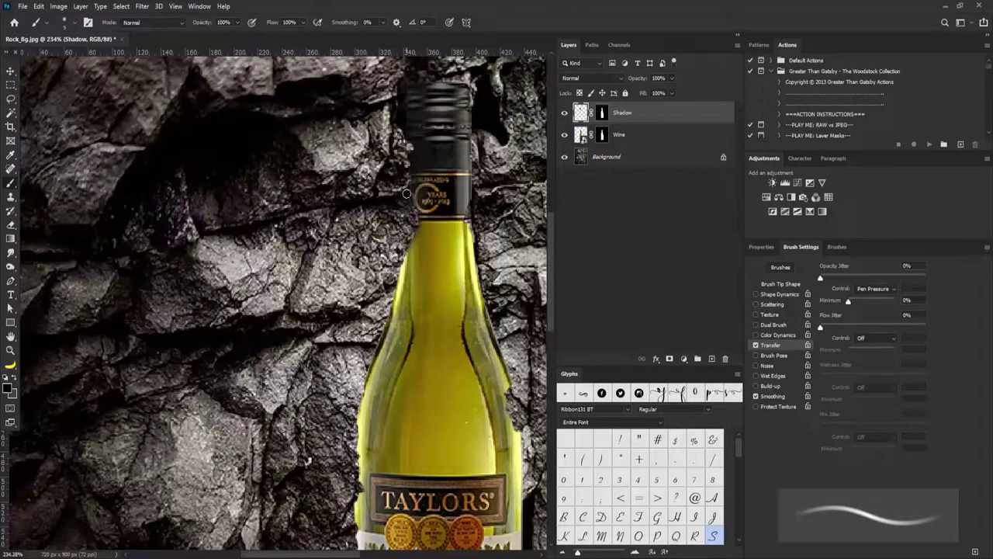
key("]")
mouse_move(412, 261)
left_mouse_down()
mouse_move(414, 210)
mouse_move(388, 298)
mouse_move(400, 268)
left_mouse_up()
key("bracketright")
key("bracketright")
key("bracketright")
key("bracketleft")
key("bracketleft")
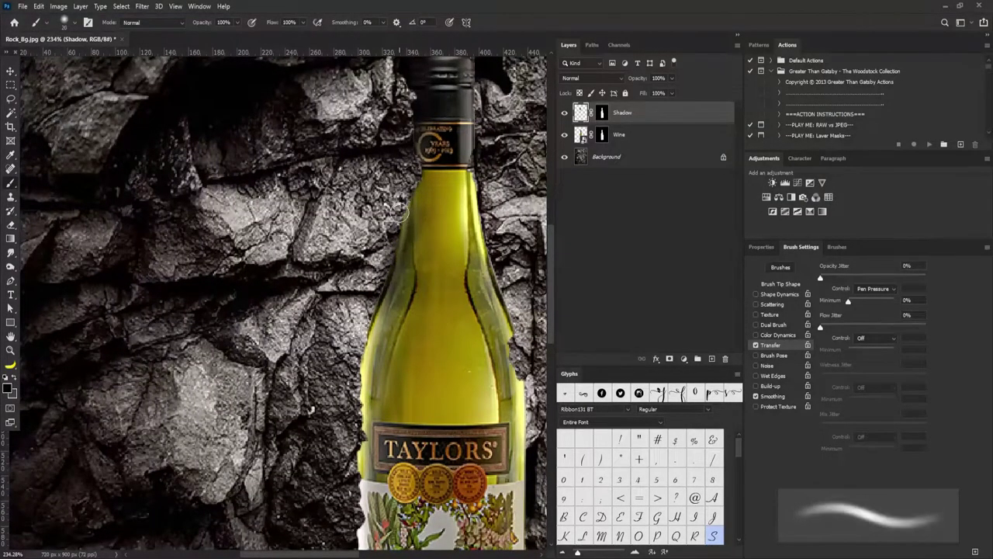
Paint shadow down the bottle's left shoulder with a soft brush of about 25 px.
scroll(409, 256, "down", 3)
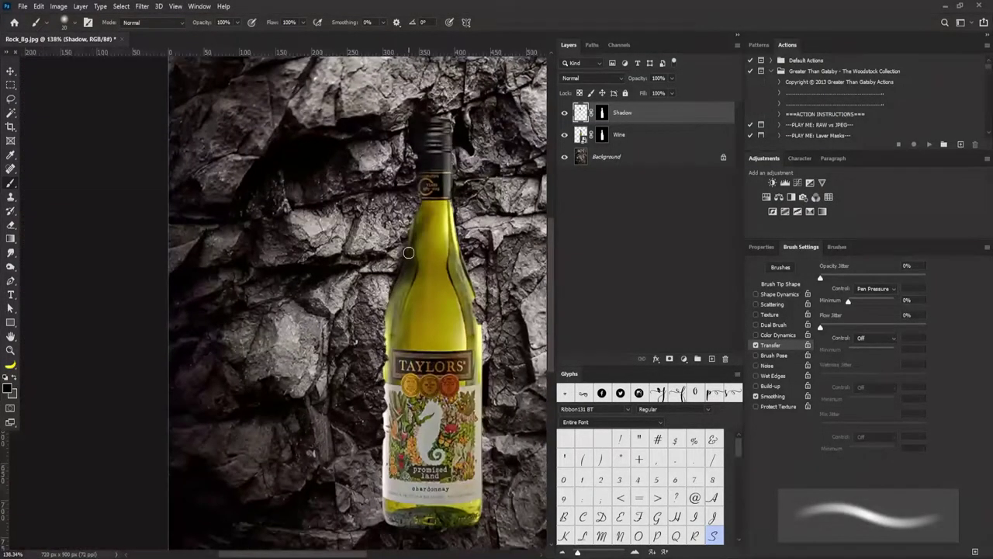
key("bracketright")
key("bracketright")
key("bracketleft")
key("bracketleft")
key("bracketleft")
key("bracketleft")
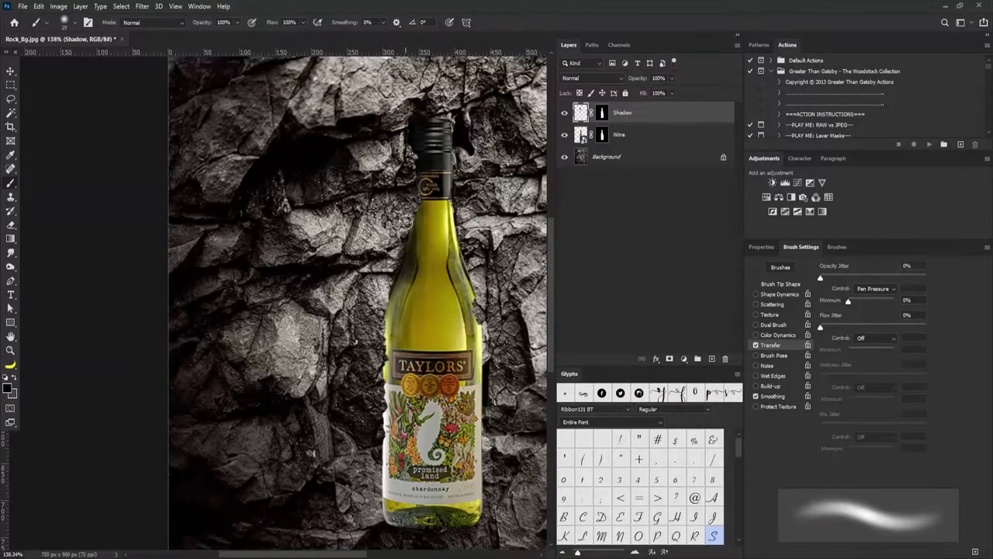
key("bracketright")
key("bracketright")
mouse_move(402, 258)
left_mouse_down()
mouse_move(389, 306)
mouse_move(395, 221)
left_mouse_up()
left_click_drag(410, 182, 395, 249)
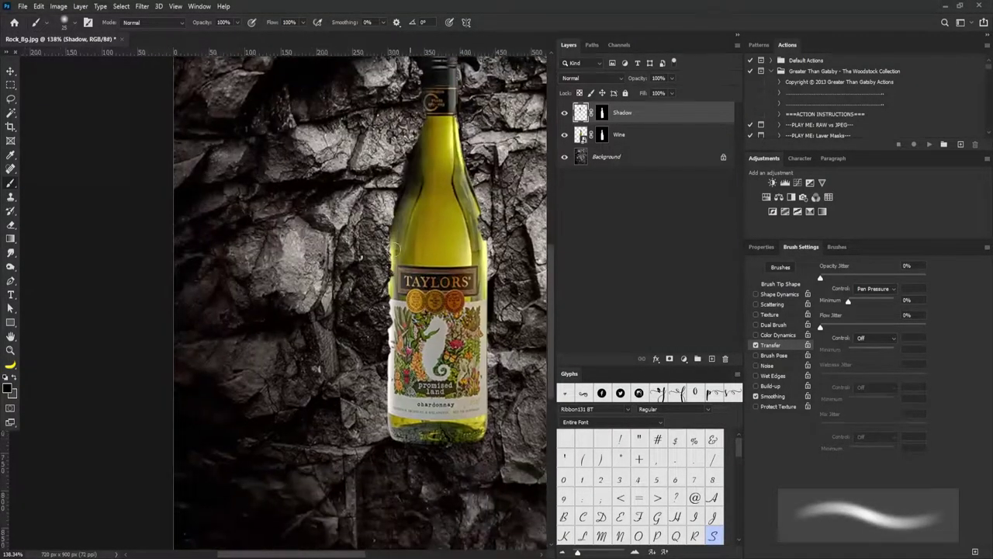
Paint shadow down the left side of the bottle's label to its base with a 40 px brush.
scroll(397, 194, "up", 1)
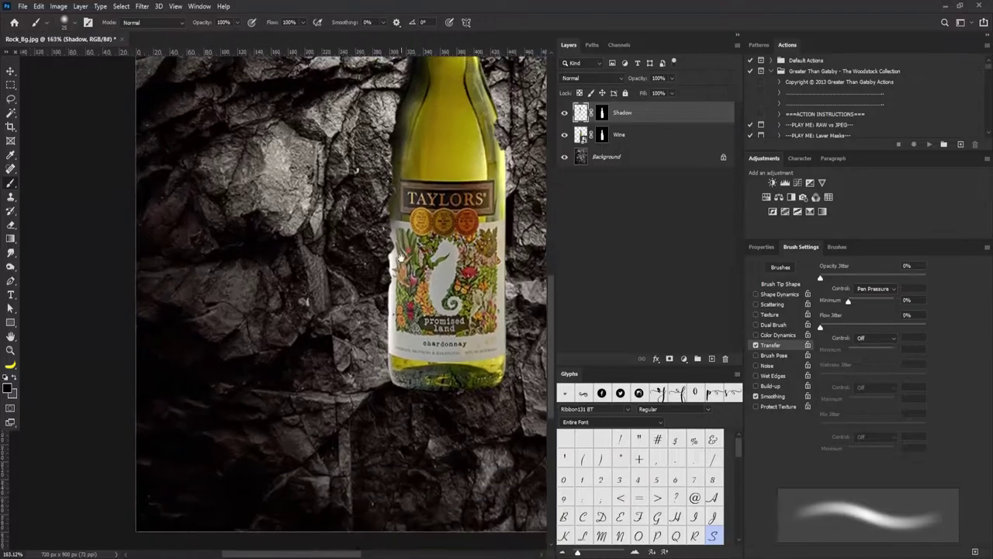
key("bracketright")
key("bracketright")
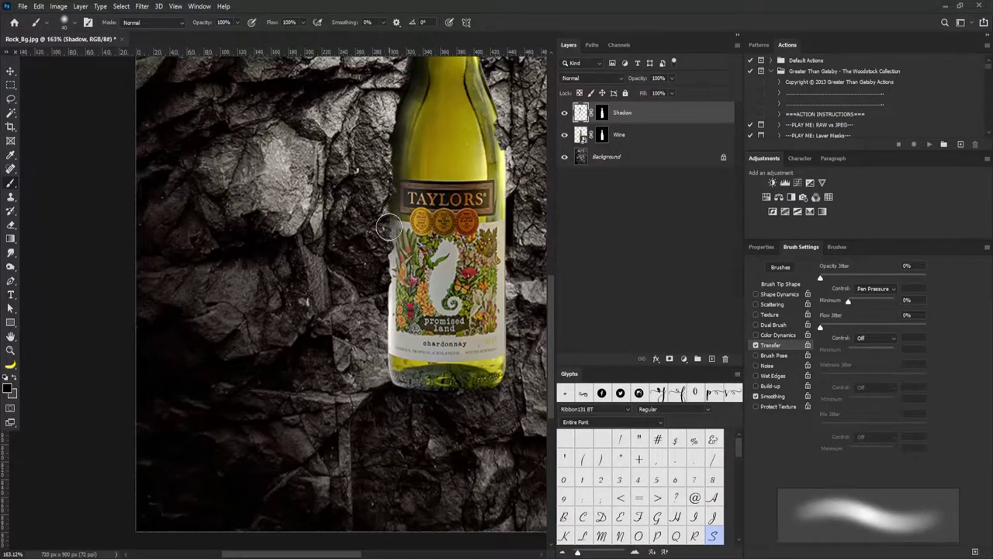
mouse_move(384, 261)
left_mouse_down()
mouse_move(388, 378)
mouse_move(402, 238)
mouse_move(386, 371)
mouse_move(384, 302)
left_mouse_up()
left_click_drag(382, 371, 370, 382)
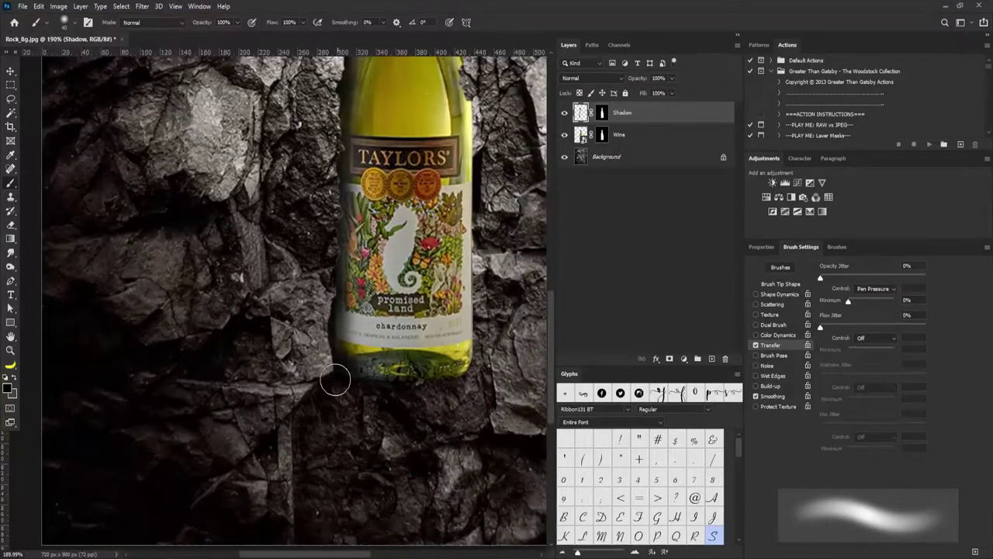
Paint a thin shadow along the right edge of the bottle's neck and shoulder with a much smaller brush.
left_click_drag(365, 226, 298, 274)
scroll(298, 274, "up", 4)
key("bracketleft")
key("bracketleft")
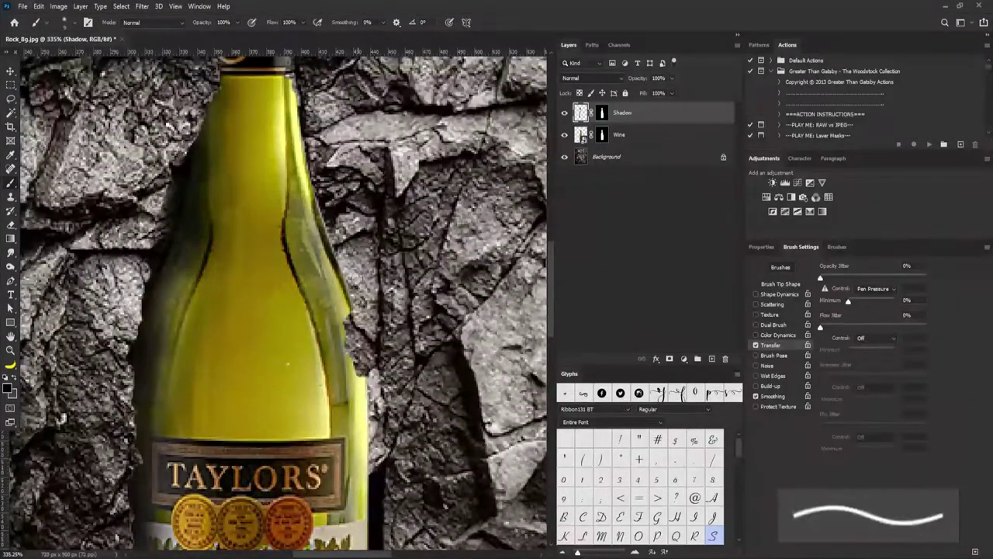
left_click_drag(354, 301, 349, 359)
left_click_drag(349, 283, 328, 216)
left_click_drag(319, 178, 337, 339)
mouse_move(331, 338)
left_mouse_down()
mouse_move(313, 246)
mouse_move(326, 347)
left_mouse_up()
Enlarge the brush and extend the soft shadow along the right side of the bottle's neck and shoulder.
key("bracketright")
key("bracketright")
key("bracketright")
key("bracketright")
scroll(370, 303, "down", 3)
left_click_drag(370, 497, 359, 312)
mouse_move(367, 263)
left_mouse_down()
mouse_move(355, 331)
mouse_move(319, 243)
mouse_move(350, 219)
mouse_move(334, 233)
left_mouse_up()
mouse_move(419, 446)
left_mouse_down()
mouse_move(361, 287)
mouse_move(390, 287)
left_mouse_up()
mouse_move(370, 326)
left_mouse_down()
mouse_move(325, 291)
mouse_move(350, 290)
left_mouse_up()
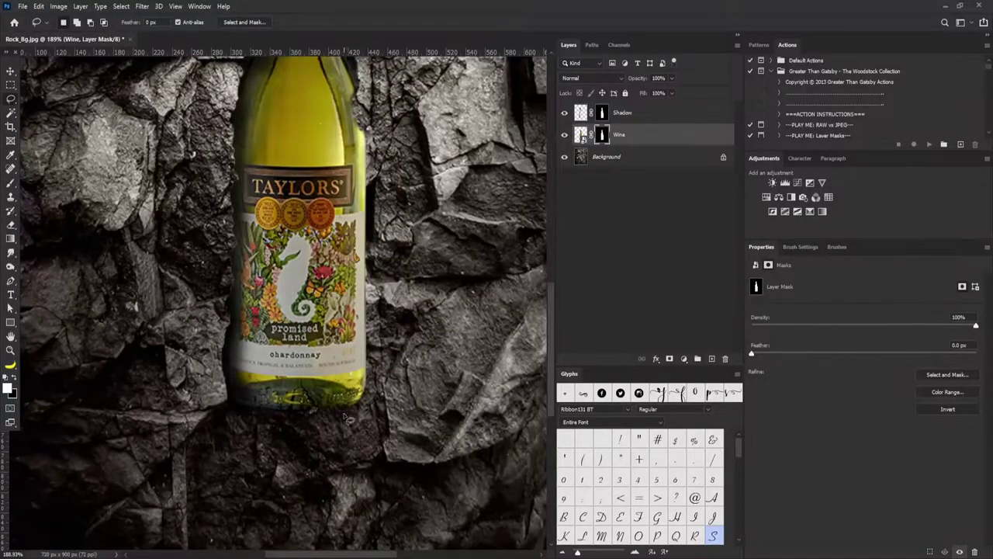
Lasso the bottle's bottom-right corner on the Wine layer's mask, fill it with white and deselect.
left_click_drag(345, 413, 368, 361)
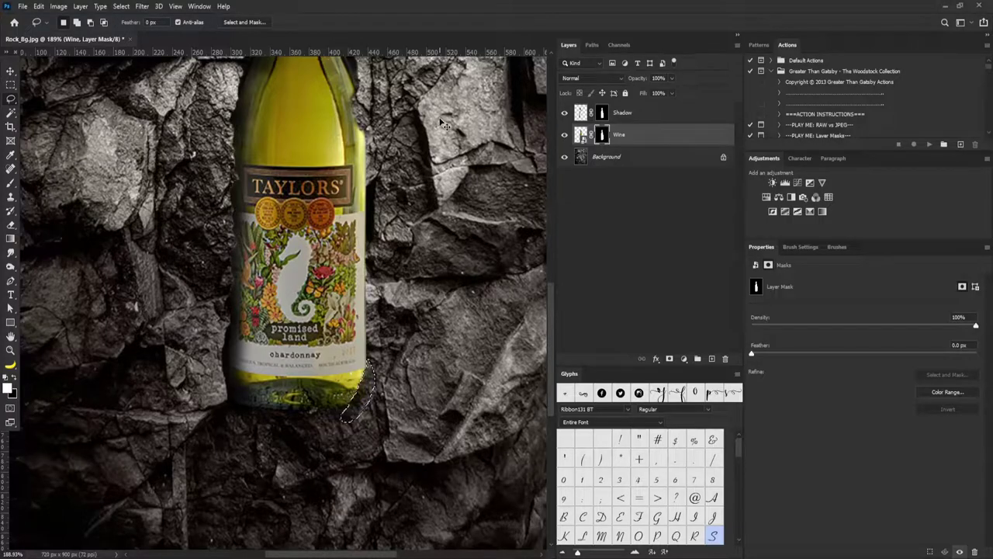
key("alt+BackSpace")
key("ctrl+d")
left_click_drag(380, 234, 374, 284)
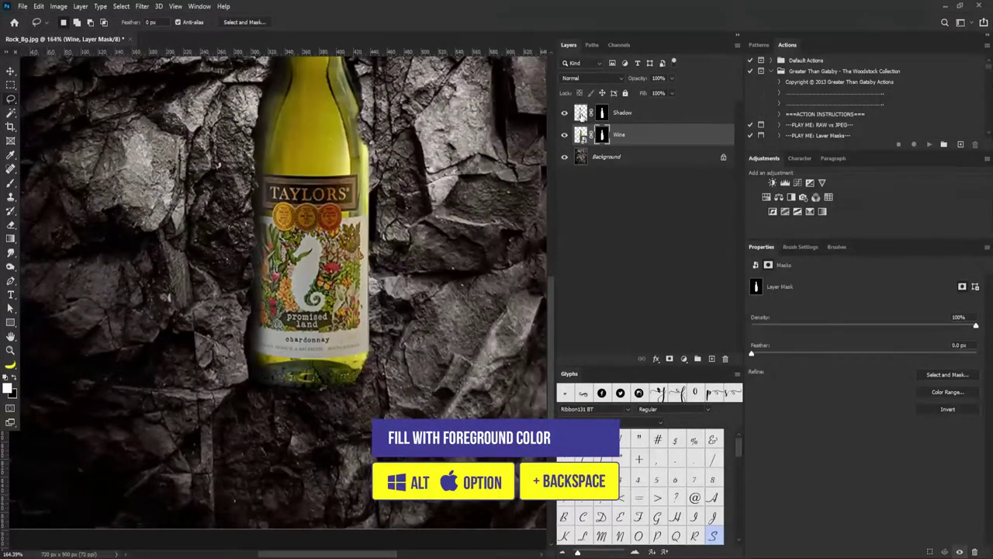
Paint shadow on the Shadow layer around the bottle's bottom-right corner with a 30 px brush and clean it up with the Eraser.
left_click(580, 112)
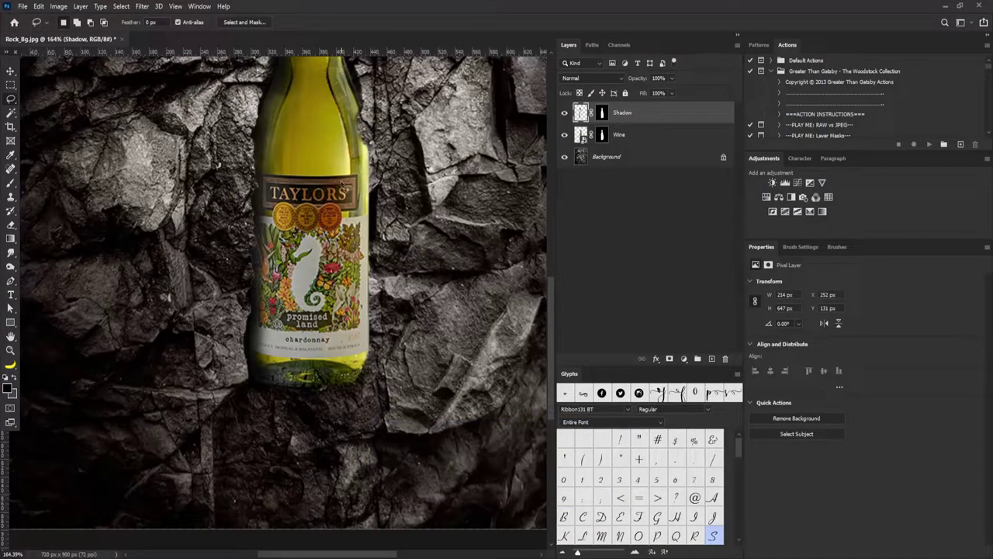
key("b")
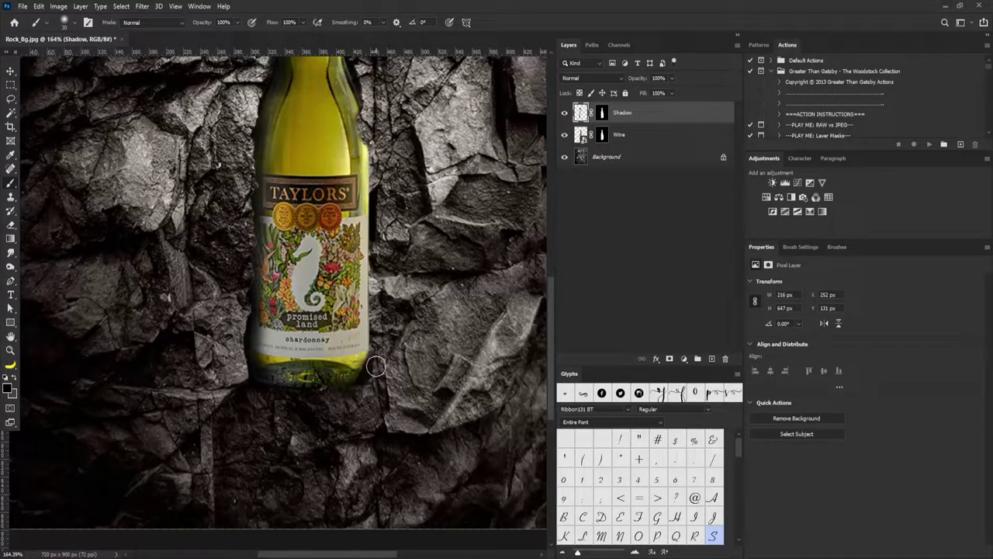
key("e")
scroll(384, 365, "up", 3)
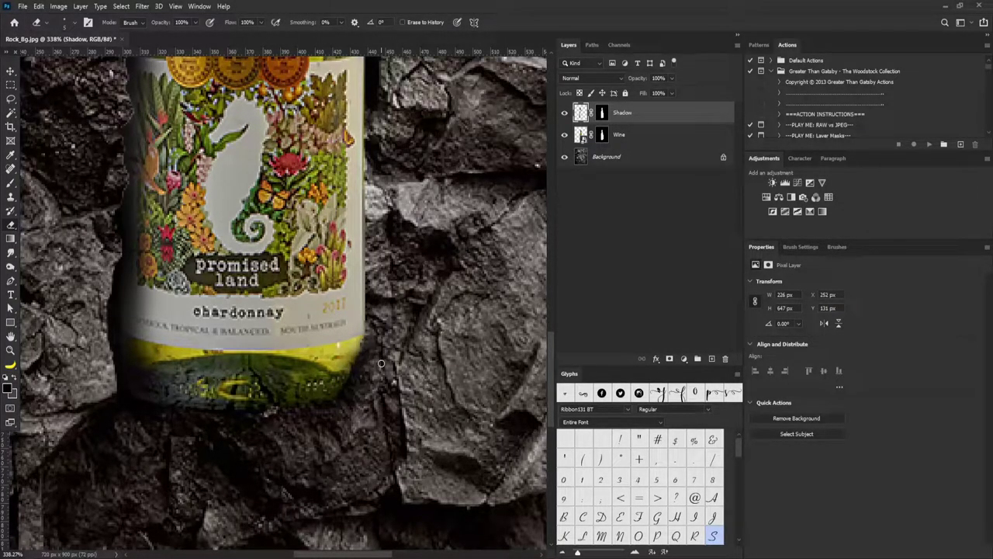
scroll(381, 364, "down", 5)
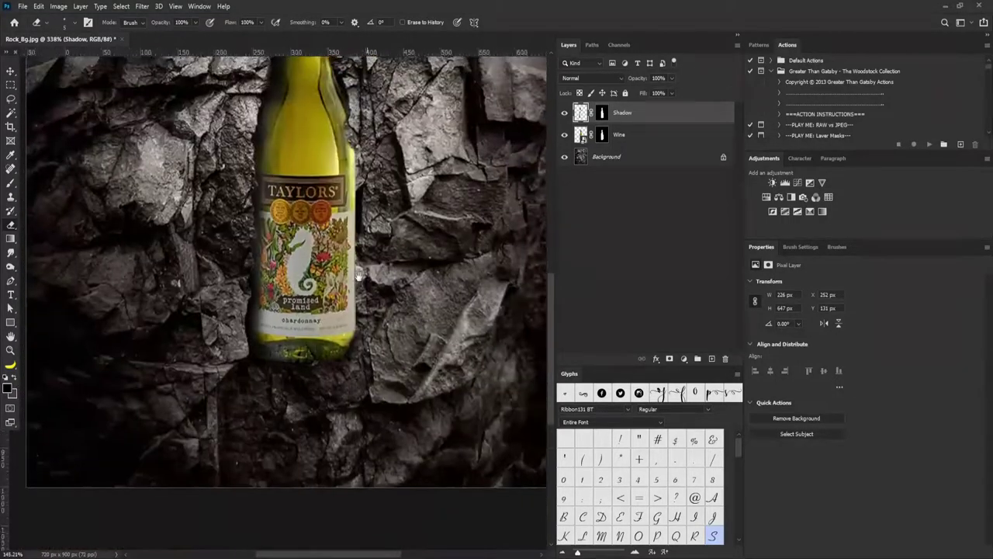
scroll(371, 304, "up", 4)
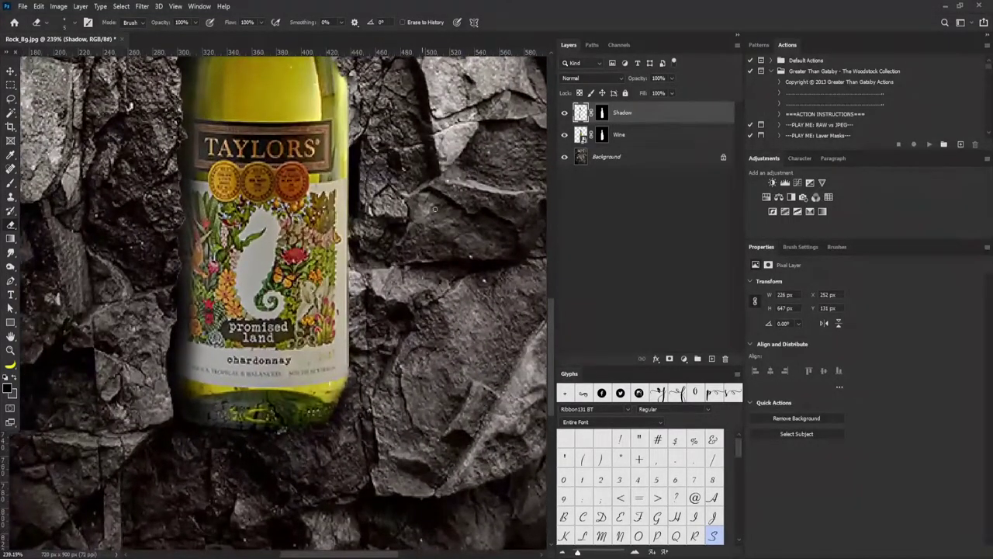
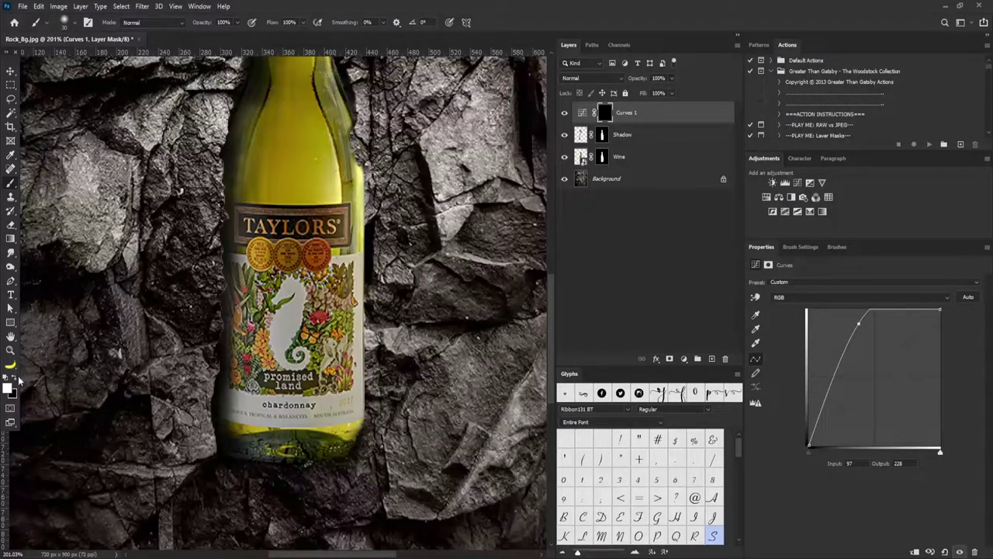
Paint white on the Curves 1 mask with a small brush to brighten the rock edge along the bottle's right side.
key("bracketleft")
mouse_move(368, 291)
left_mouse_down()
mouse_move(368, 282)
mouse_move(367, 351)
left_mouse_up()
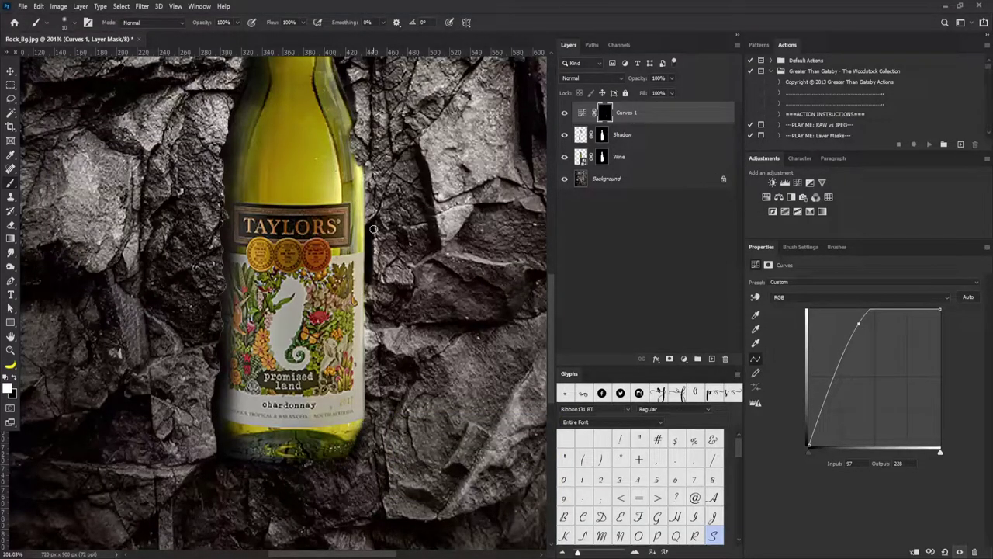
left_click_drag(370, 188, 369, 213)
left_click_drag(367, 147, 360, 204)
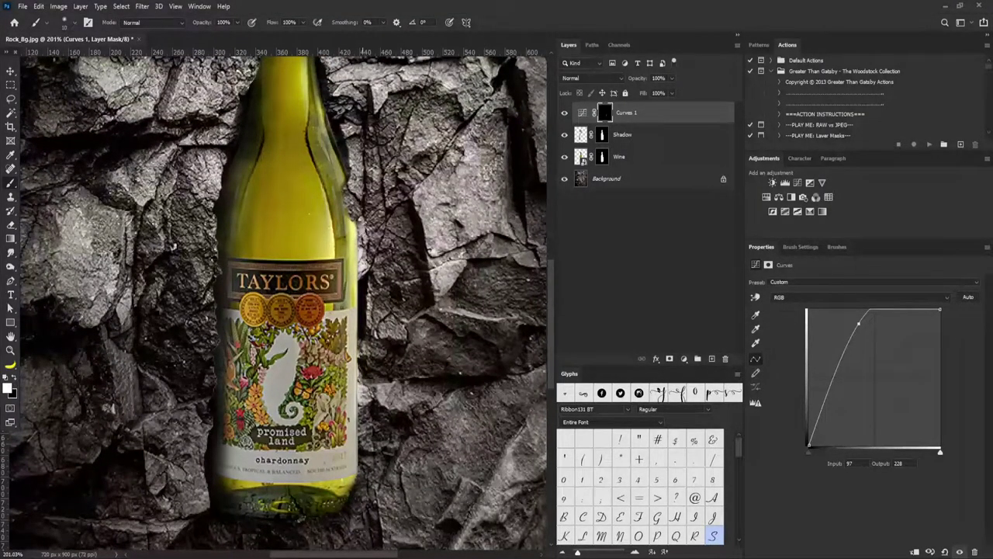
scroll(361, 276, "down", 2)
left_click_drag(362, 378, 363, 435)
Paint white on the Curves 1 mask with a large soft brush to brighten the glass above the label, finishing at 35 px.
mouse_move(380, 168)
left_mouse_down()
mouse_move(342, 167)
mouse_move(303, 291)
left_mouse_up()
mouse_move(303, 291)
left_mouse_down()
mouse_move(359, 301)
mouse_move(354, 293)
left_mouse_up()
key("bracketright")
key("bracketright")
key("bracketright")
key("bracketright")
key("bracketright")
key("bracketright")
key("bracketright")
key("bracketright")
key("bracketright")
key("bracketright")
key("bracketright")
key("bracketright")
key("bracketright")
mouse_move(297, 303)
left_mouse_down()
mouse_move(284, 295)
mouse_move(304, 316)
mouse_move(286, 331)
mouse_move(289, 309)
left_mouse_up()
key("bracketleft")
key("bracketleft")
key("bracketleft")
key("bracketleft")
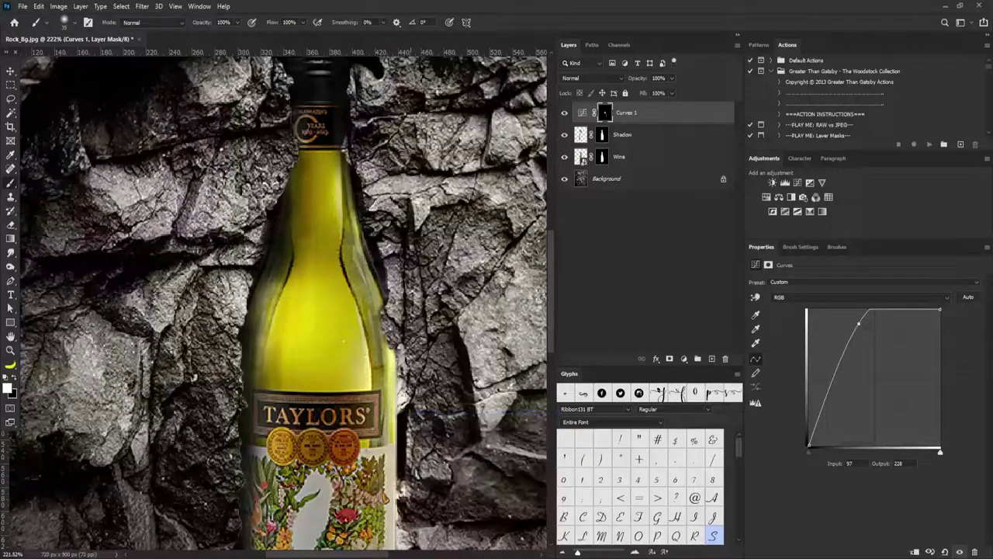
Add a Brightness/Contrast adjustment layer with brightness 64 and invert its mask to black.
left_click(773, 183)
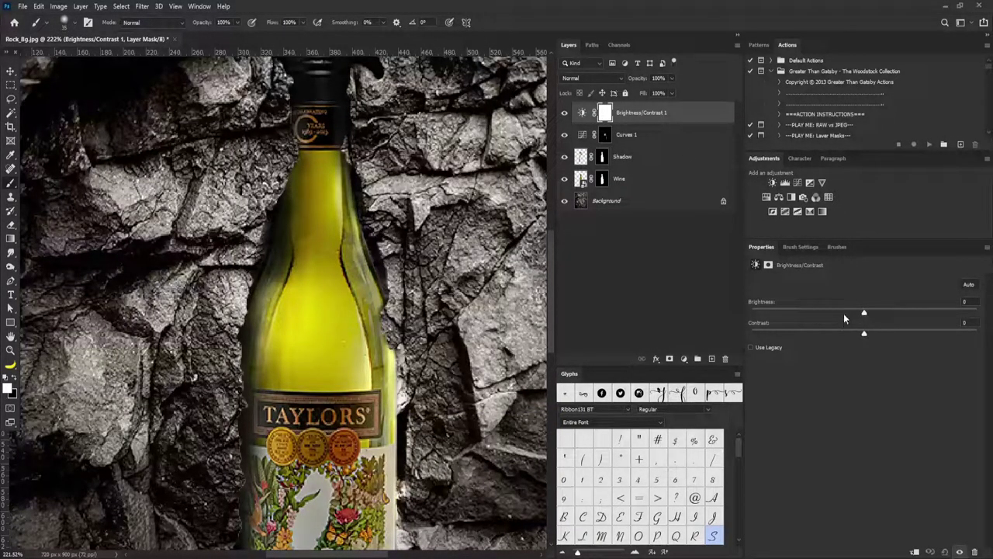
left_click_drag(864, 314, 913, 309)
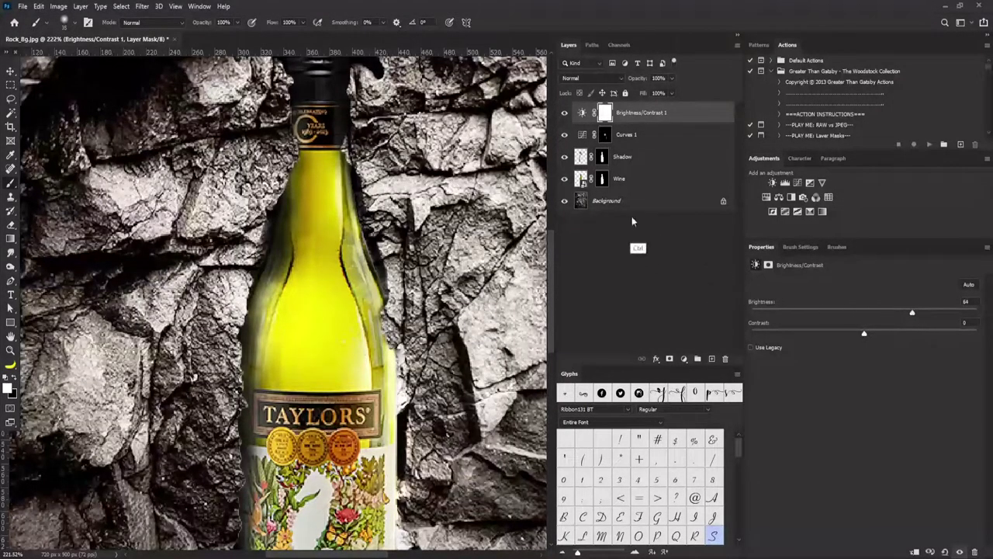
key("ctrl+i")
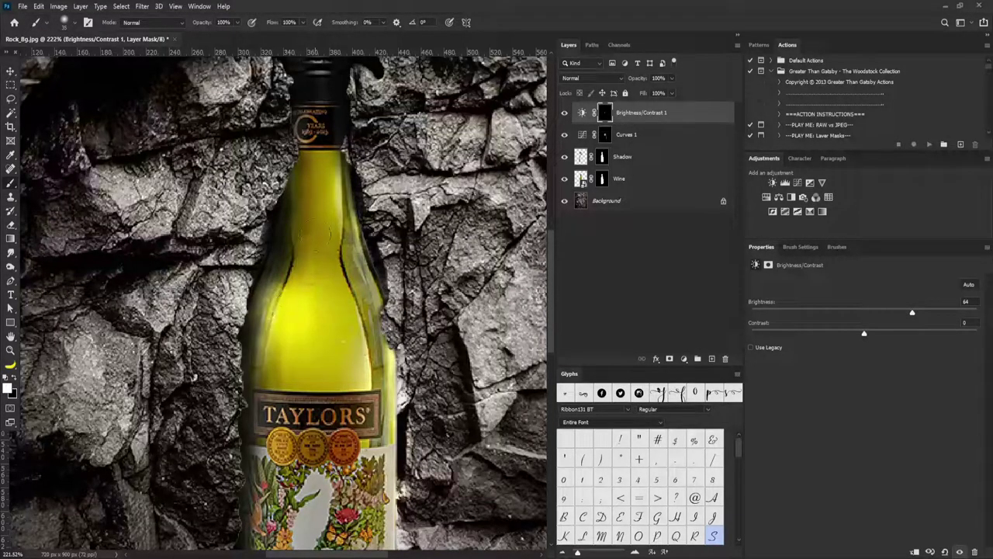
Paint white on the Brightness/Contrast 1 mask to brighten the bottle's neck, shoulder and right edge, reducing the brush size.
mouse_move(329, 171)
left_mouse_down()
mouse_move(330, 200)
mouse_move(333, 186)
left_mouse_up()
mouse_move(376, 232)
left_mouse_down()
mouse_move(351, 254)
mouse_move(368, 264)
left_mouse_up()
left_click_drag(381, 356, 365, 276)
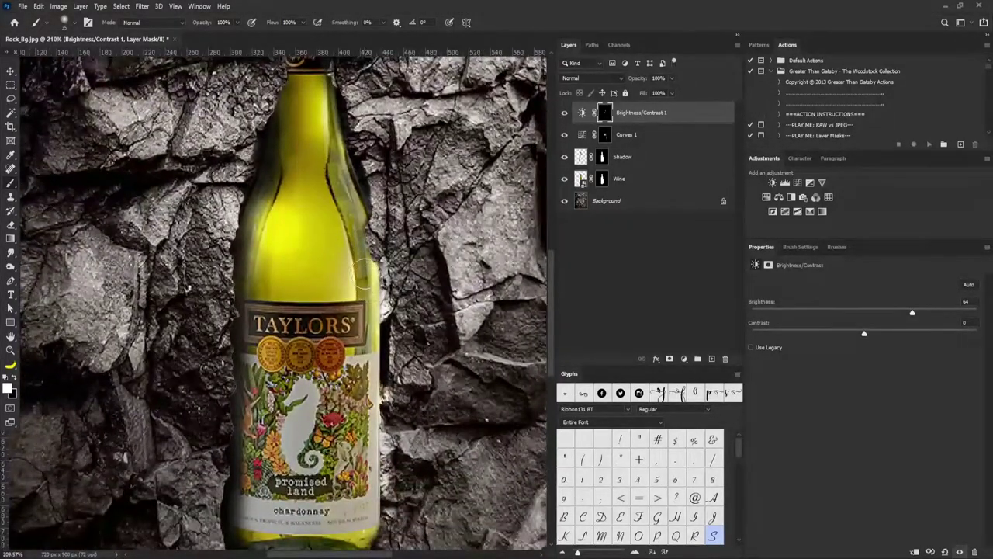
key("bracketleft")
key("bracketleft")
key("bracketleft")
key("bracketleft")
key("bracketleft")
key("bracketleft")
Create a new layer named Light above the Brightness/Contrast 1 layer.
left_click_drag(582, 181, 714, 361)
type("Light")
key("Return")
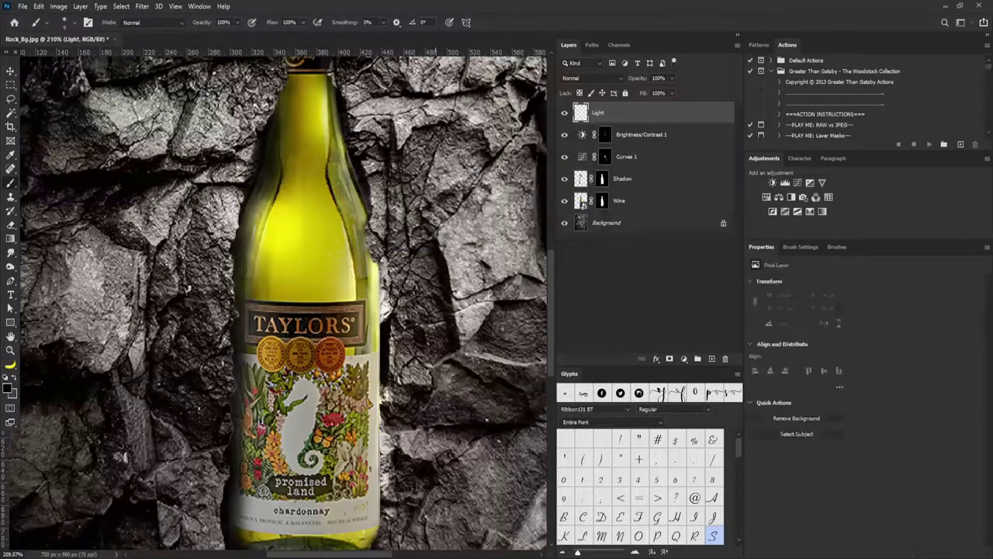
Sample the bright yellow from the bottle and paint it on the Light layer along the rock edge beside the bottle's right side.
left_click(280, 228, "alt")
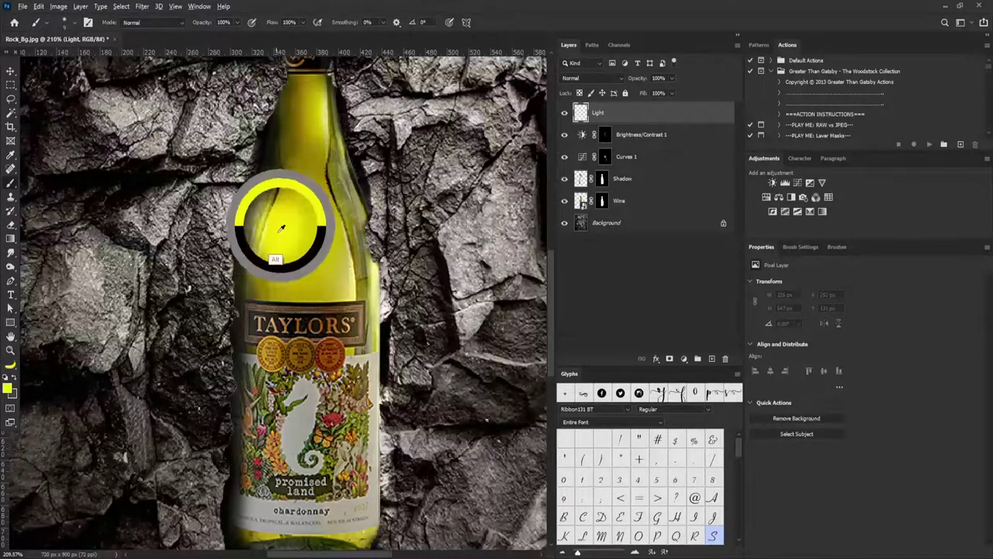
left_click_drag(383, 258, 392, 314)
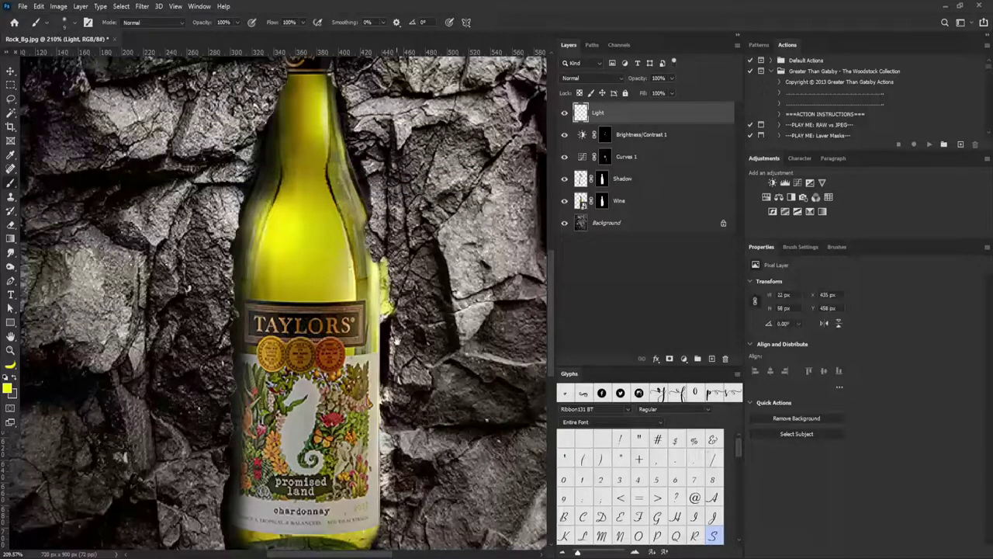
scroll(392, 310, "down", 2)
left_click_drag(389, 246, 390, 327)
scroll(386, 325, "down", 2)
left_click_drag(386, 281, 388, 350)
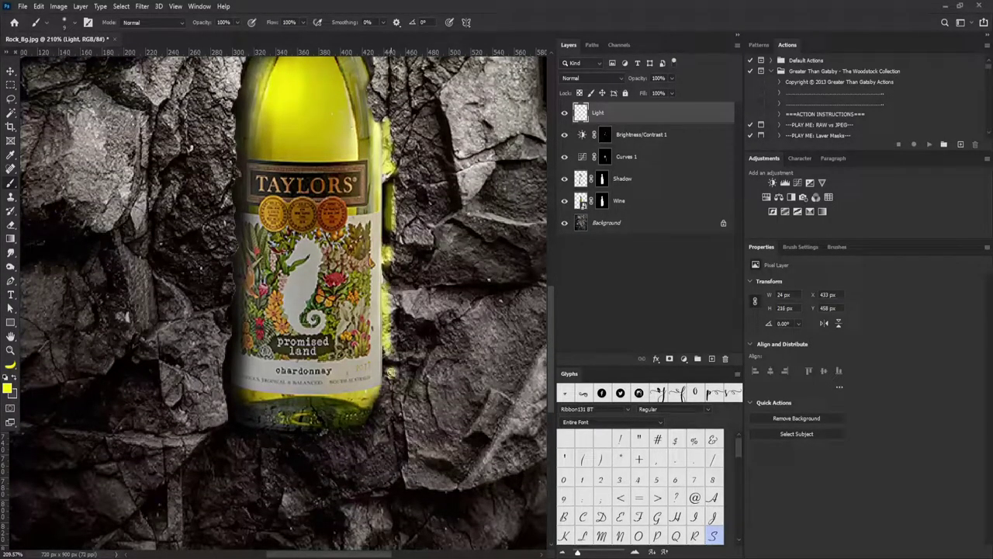
scroll(402, 241, "up", 6)
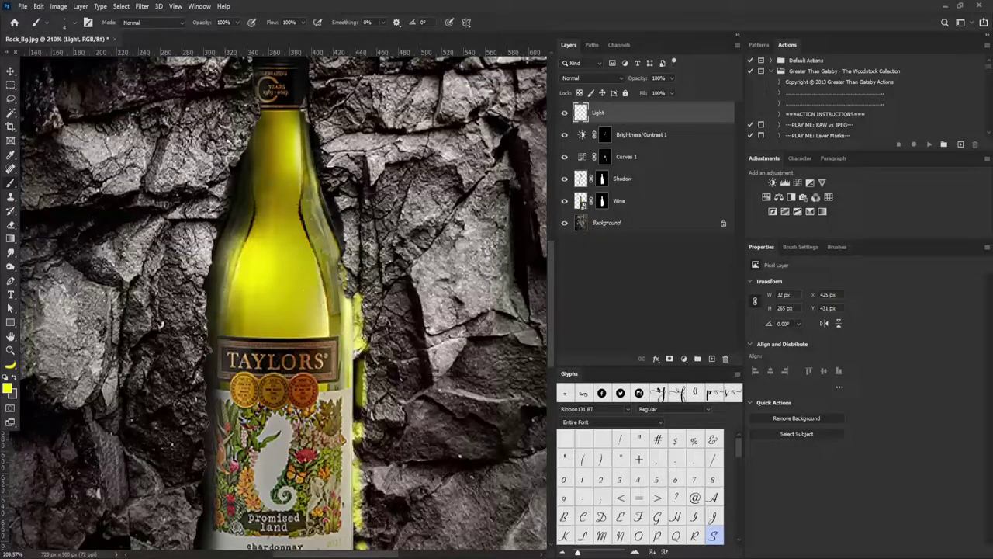
Blend the Light layer into the rock by splitting the underlying layer's black Blend If slider to 49 / 233.
double_click(698, 118)
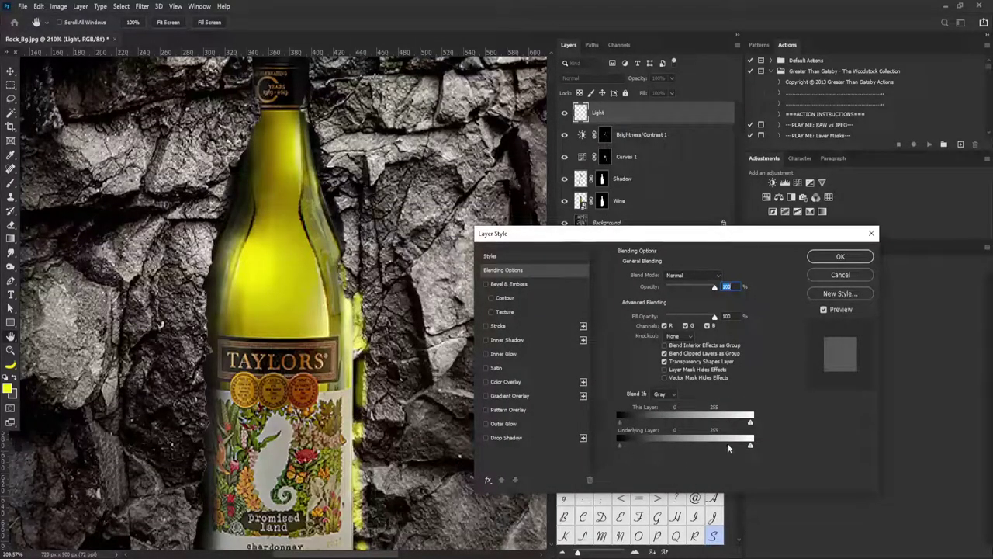
left_click_drag(621, 446, 678, 442)
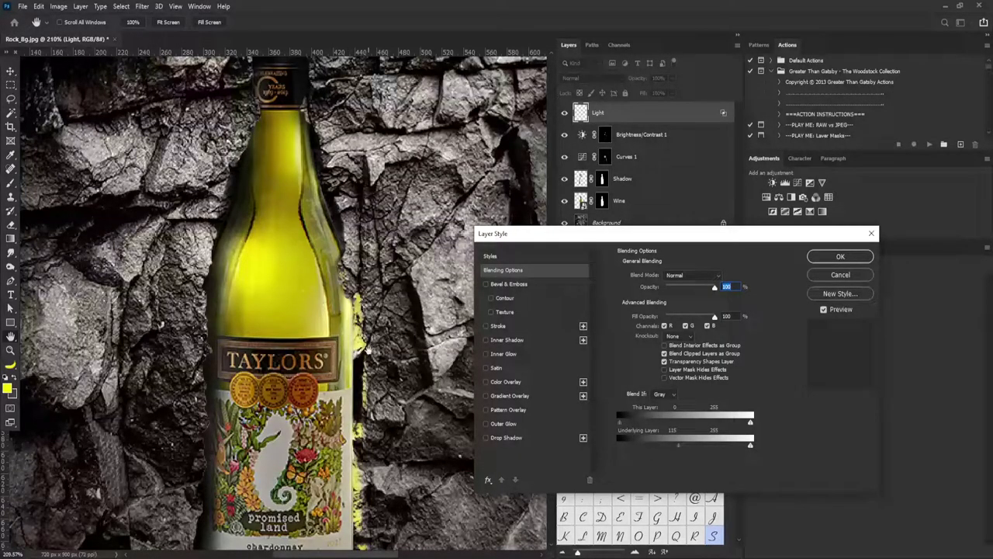
left_click_drag(676, 449, 643, 449)
left_click_drag(746, 445, 740, 446)
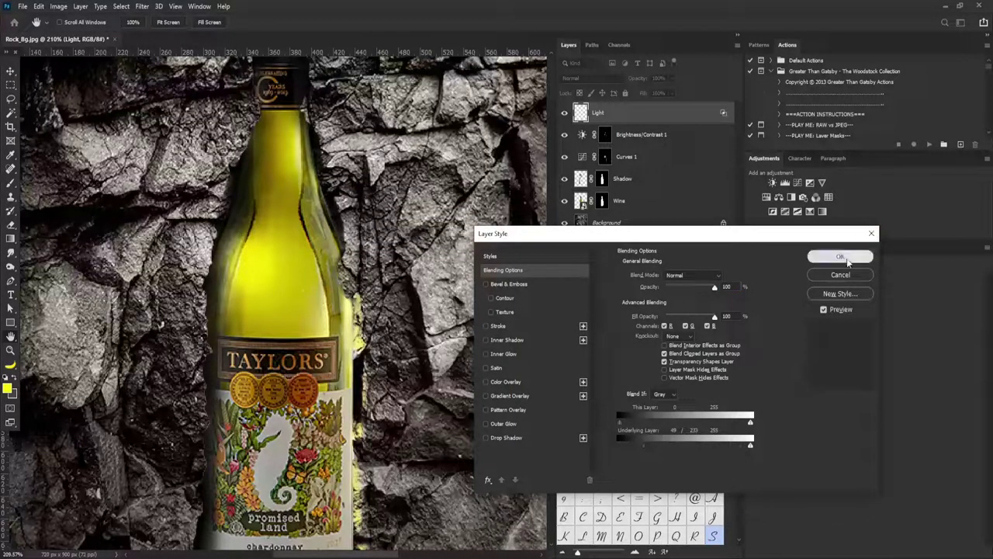
Paint more yellow on the Light layer over the rock beside the bottle's right edge with a soft brush enlarged to 25 px.
left_click(841, 256)
left_click_drag(353, 289, 313, 281)
left_click_drag(336, 398, 373, 397)
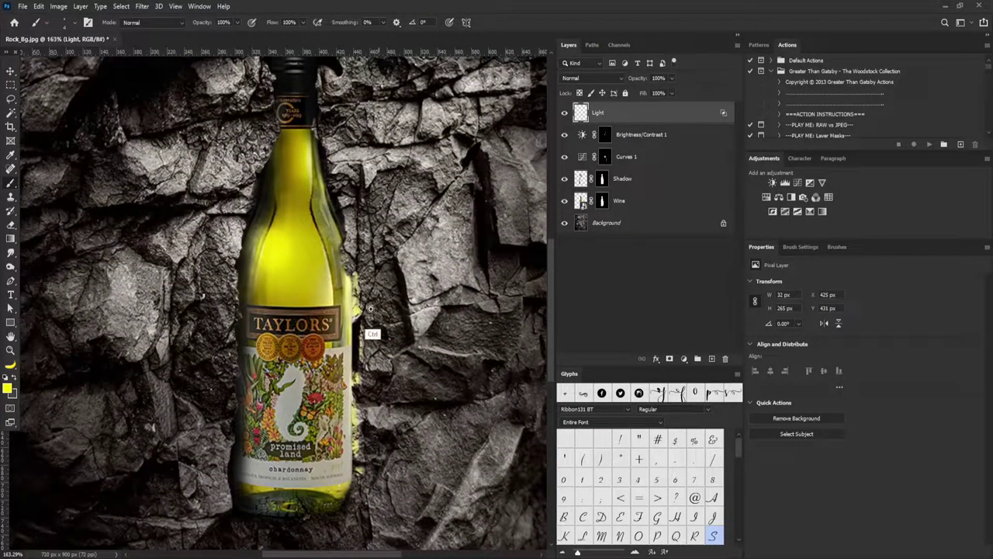
scroll(388, 365, "up", 3)
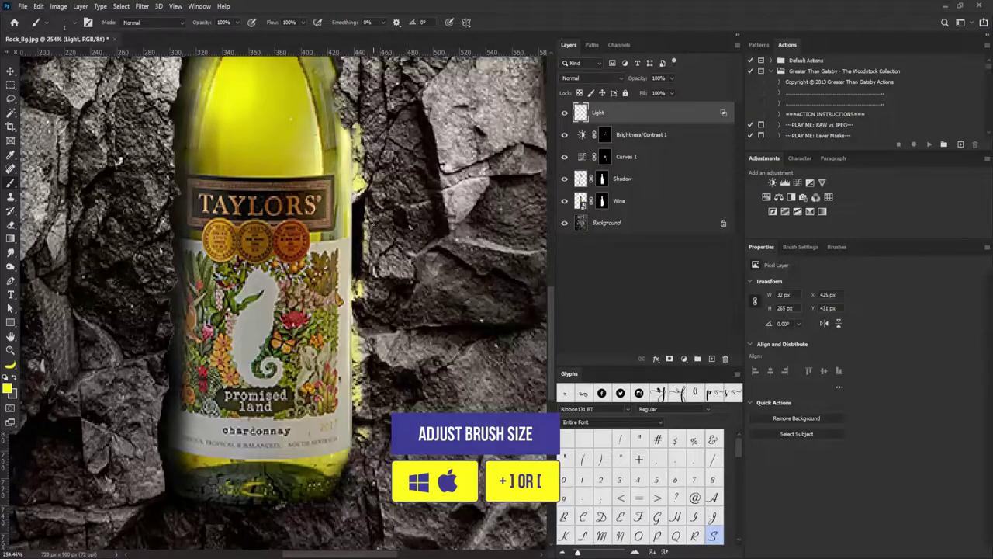
key("bracketright")
key("bracketright")
key("bracketright")
key("bracketright")
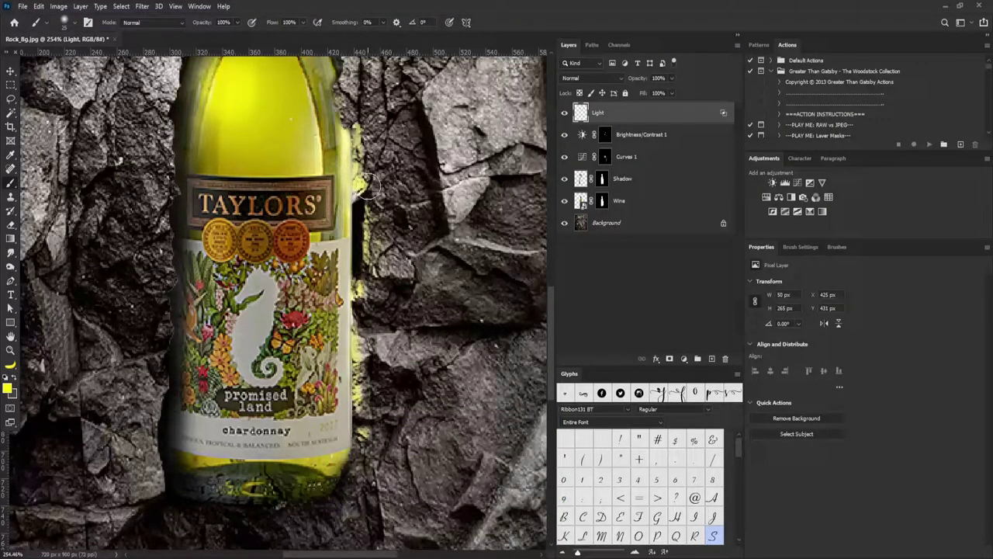
scroll(367, 217, "down", 2)
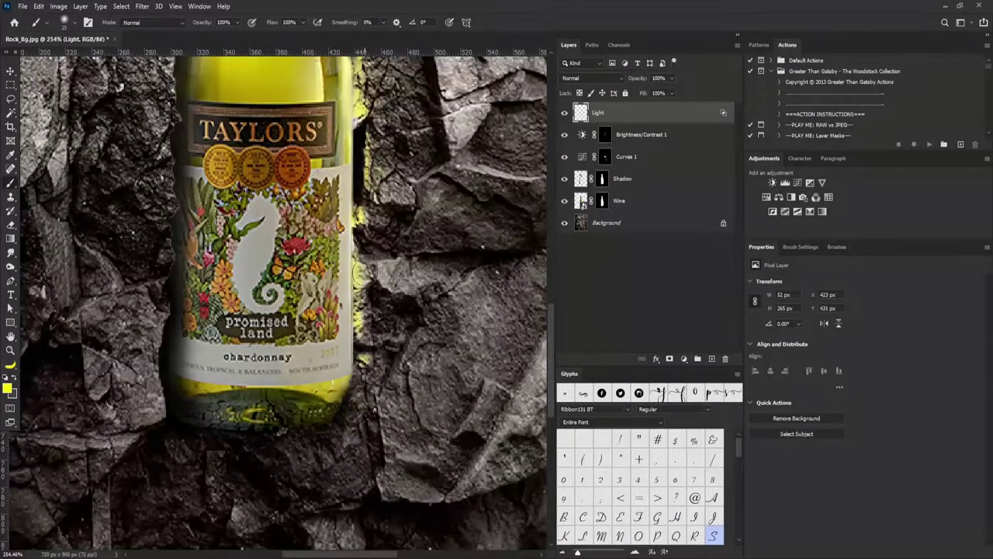
mouse_move(371, 308)
left_mouse_down()
mouse_move(368, 372)
mouse_move(375, 237)
mouse_move(363, 226)
mouse_move(365, 198)
mouse_move(394, 225)
mouse_move(369, 257)
mouse_move(362, 452)
left_mouse_up()
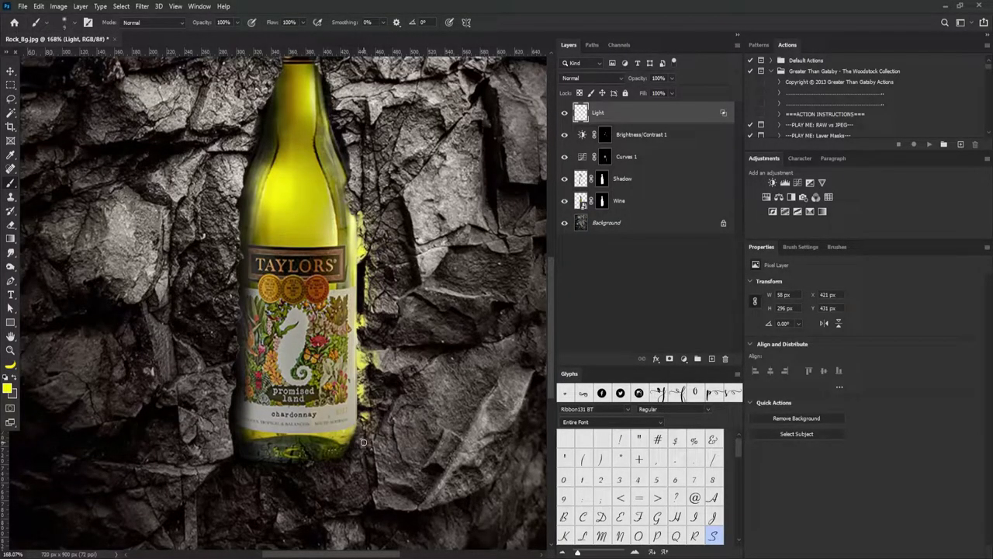
Extend the yellow light on the Light layer down to the rock beside the bottle's lower right base.
key("bracketright")
key("bracketright")
mouse_move(360, 452)
left_mouse_down()
mouse_move(355, 468)
mouse_move(357, 454)
left_mouse_up()
scroll(388, 200, "down", 2)
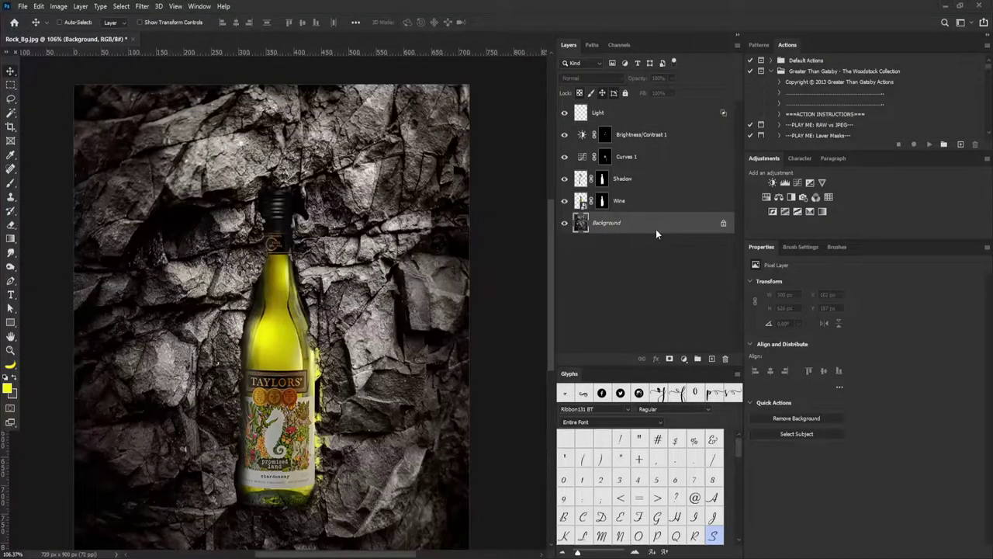
Duplicate the Background layer and name the copy Depth.
key("ctrl+j")
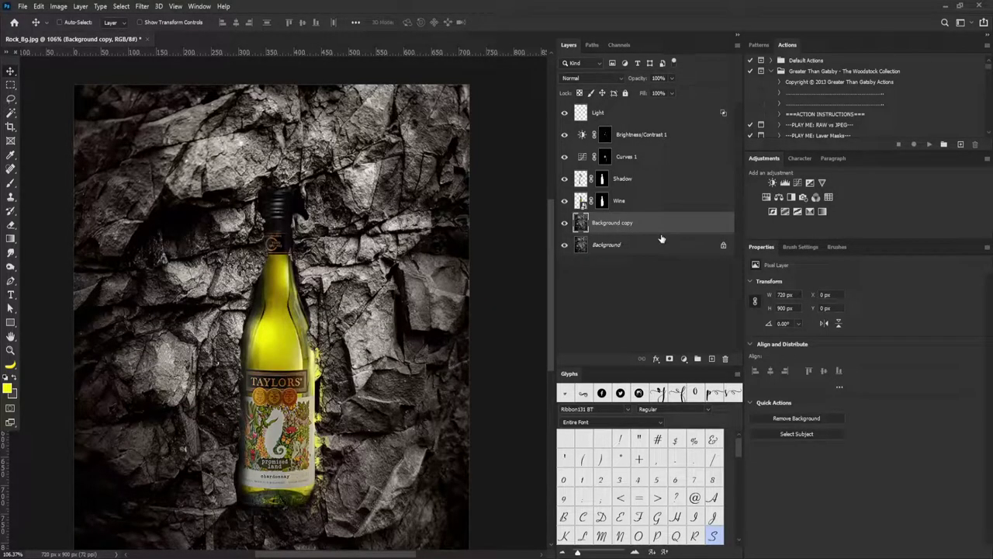
double_click(610, 222)
type("Depth")
key("Return")
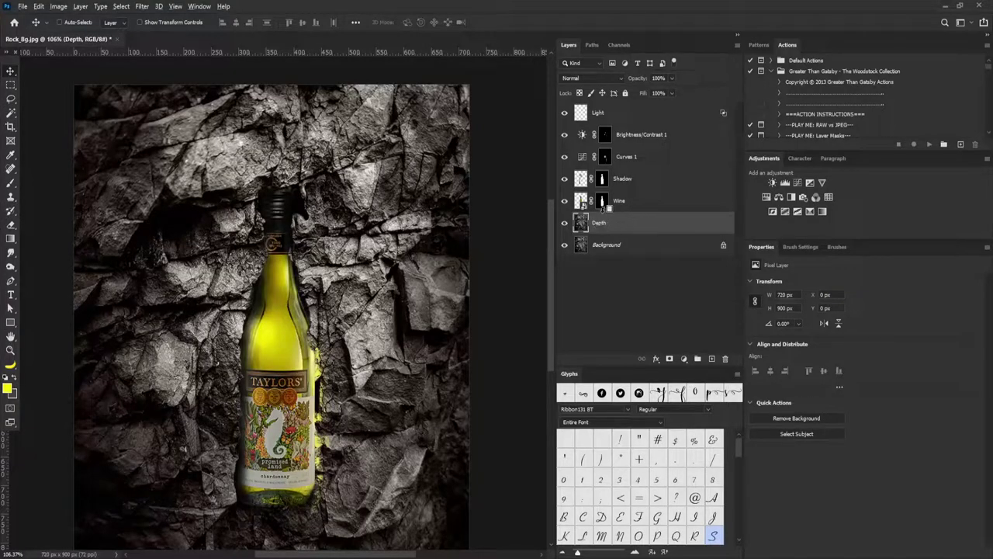
Copy the Wine layer's mask onto the Depth layer and unlink that mask from the rock image.
left_click_drag(601, 202, 603, 224)
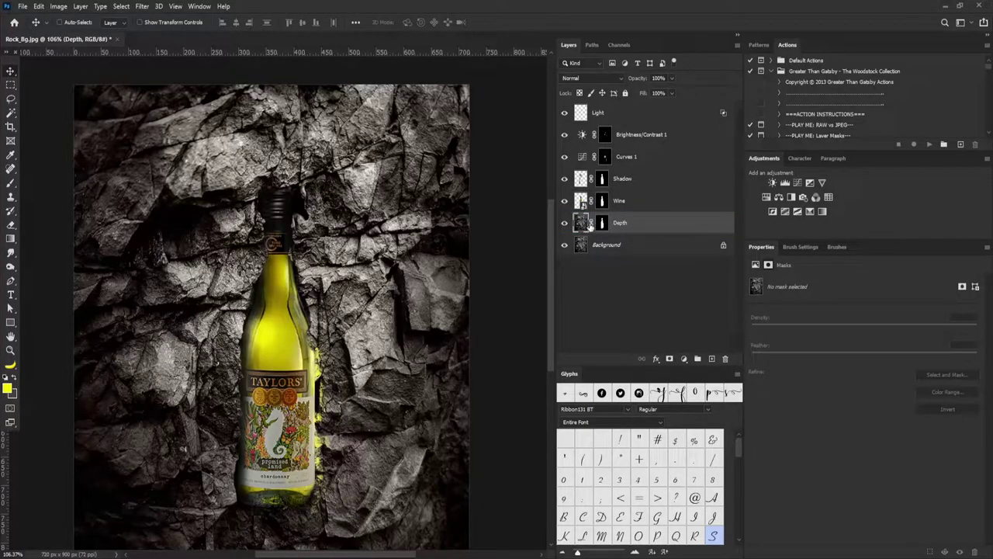
left_click(592, 224)
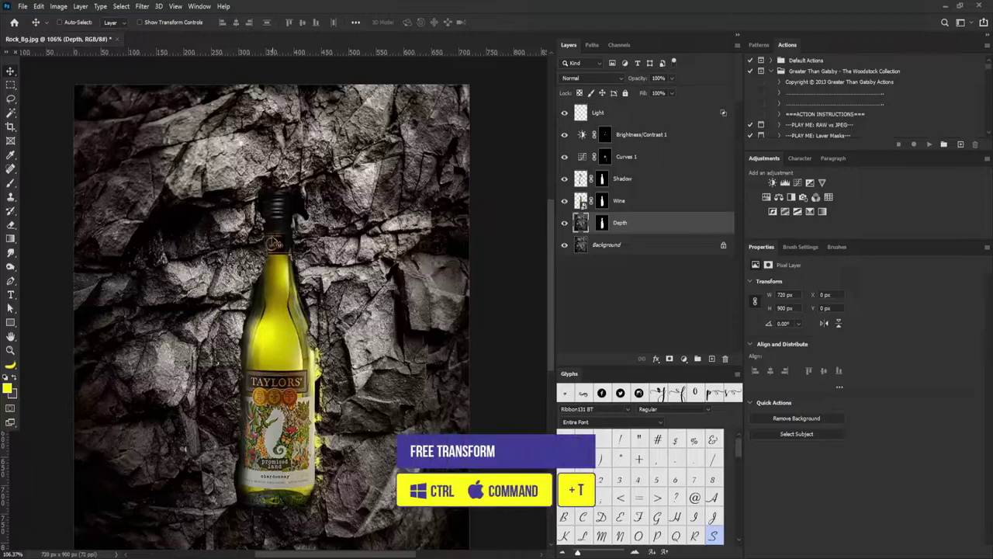
Scale the Depth layer's rock image down to about 566 × 708 px behind the bottle.
key("ctrl")
key("ctrl+t")
left_click_drag(469, 86, 387, 142)
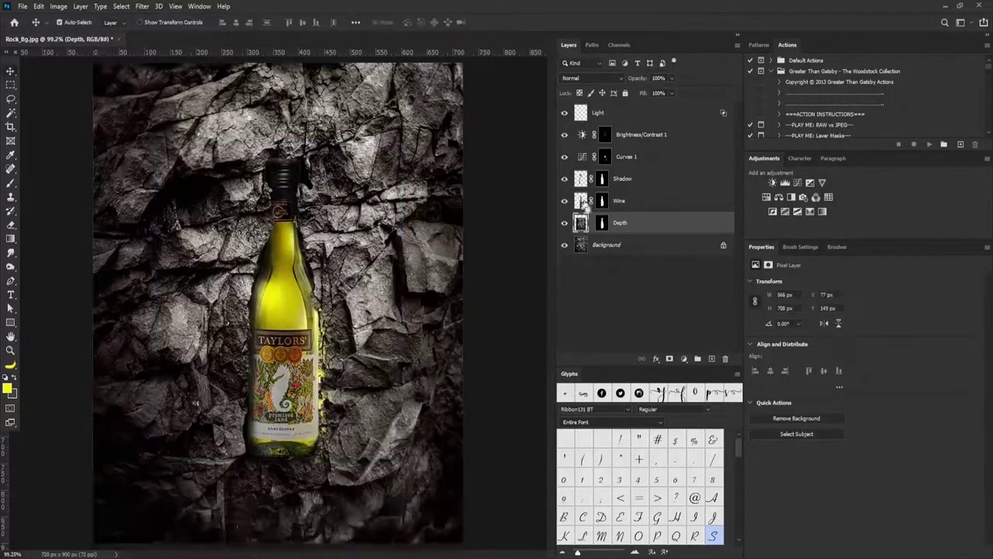
Reduce the Light layer's opacity to 79%.
left_click(610, 111)
left_click(673, 79)
left_click_drag(672, 92, 652, 93)
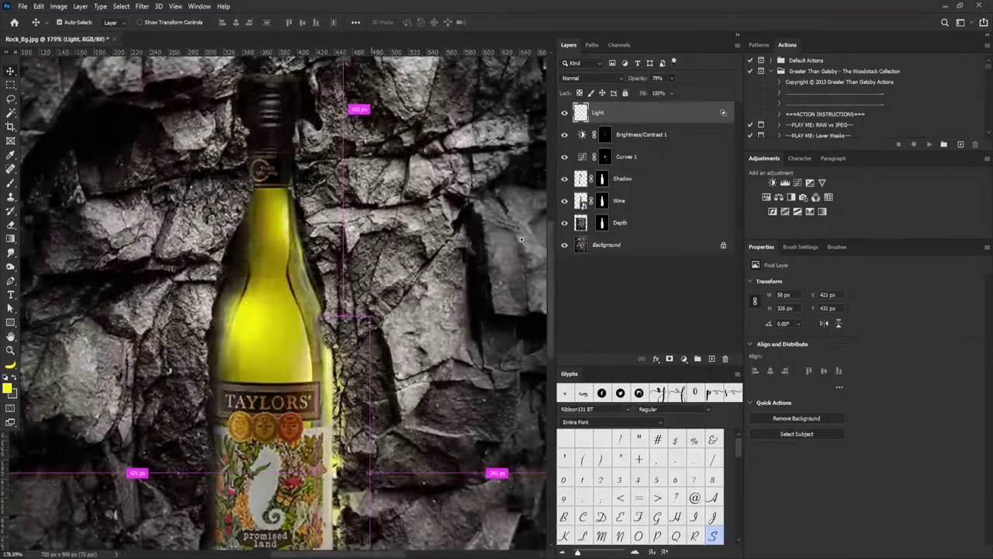
Paint a broader yellow glow on the Light layer over the rock beside the bottle's right shoulder with a 40 px soft brush.
key("b")
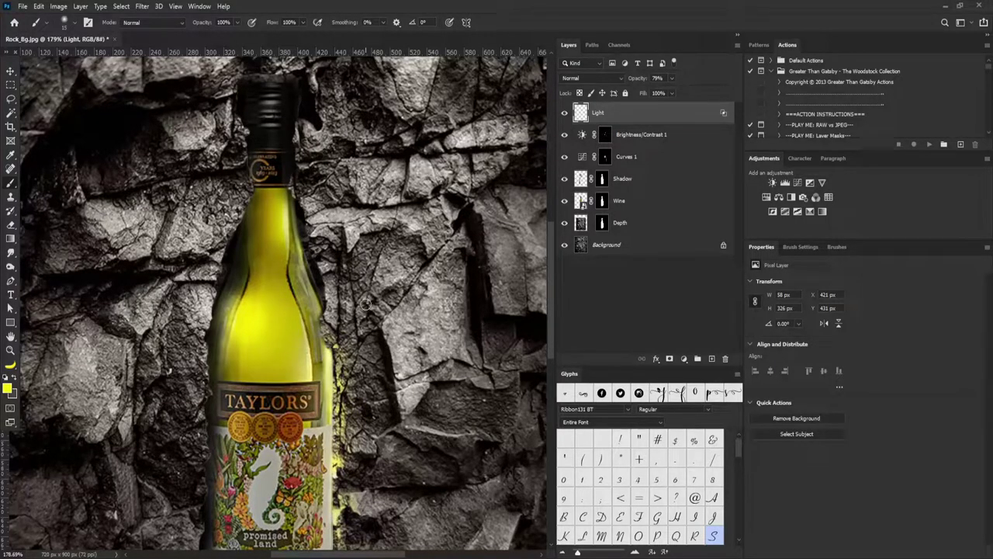
key("]")
left_click_drag(353, 362, 349, 350)
left_click_drag(348, 313, 340, 298)
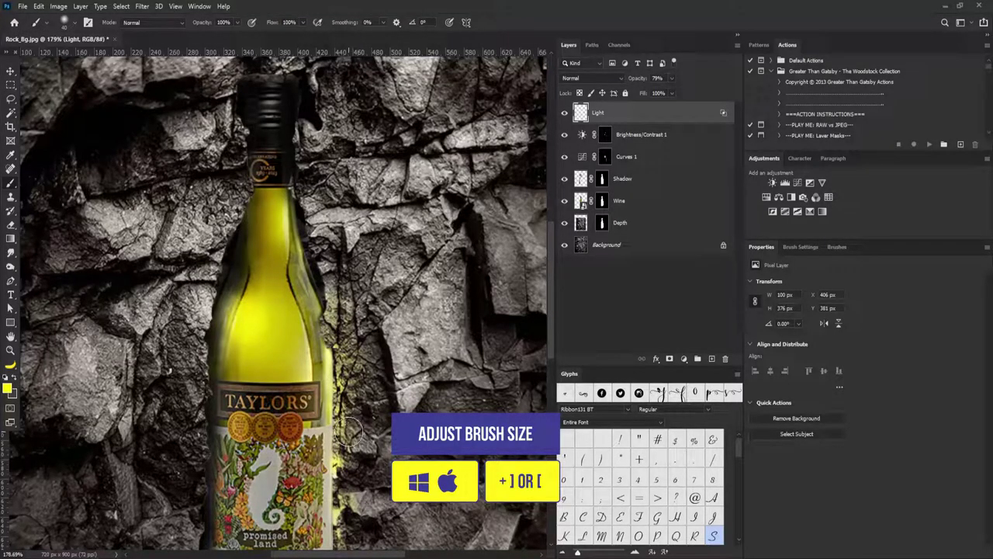
scroll(367, 360, "down", 3)
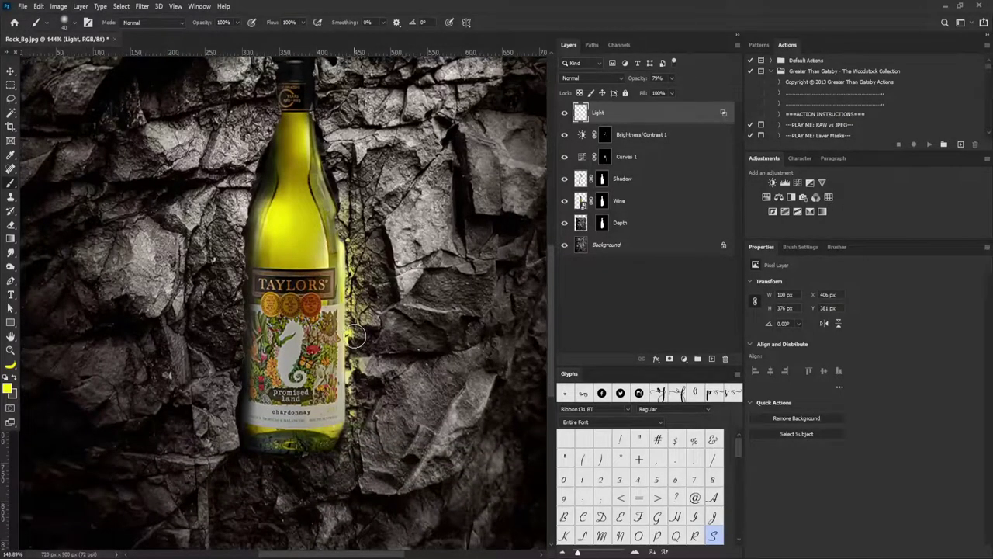
scroll(381, 281, "down", 3)
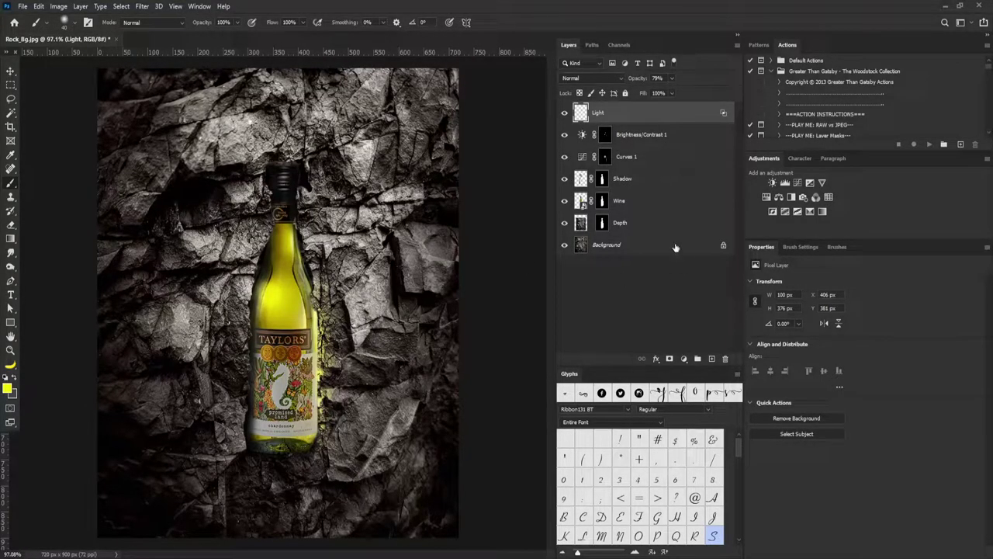
Add a darkening Curves adjustment above the Light layer with lowered highlights and a point at input 189, output 118, and invert its mask to black.
left_click(800, 185)
mouse_move(891, 363)
left_mouse_down()
mouse_move(912, 390)
mouse_move(897, 362)
left_mouse_up()
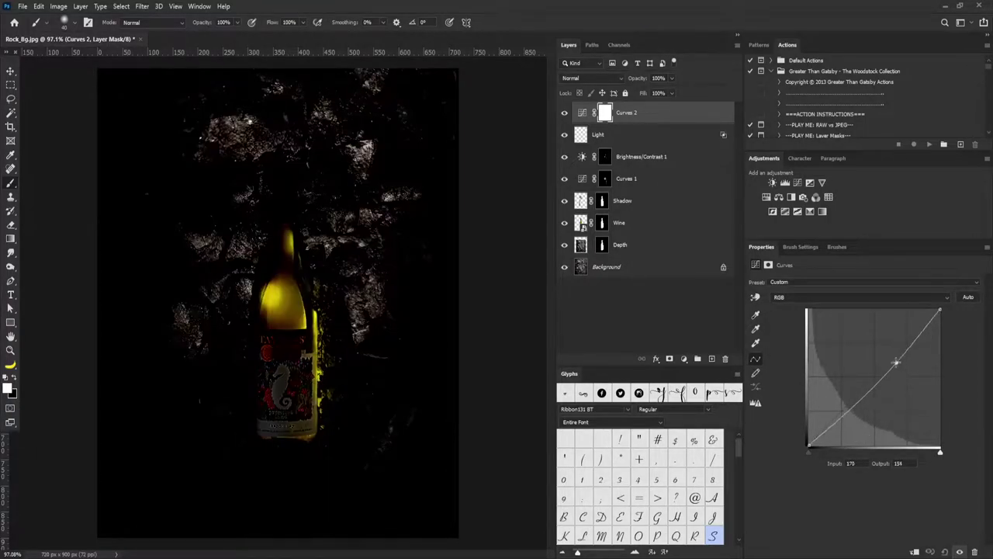
left_click_drag(939, 315, 940, 330)
left_click_drag(896, 363, 908, 382)
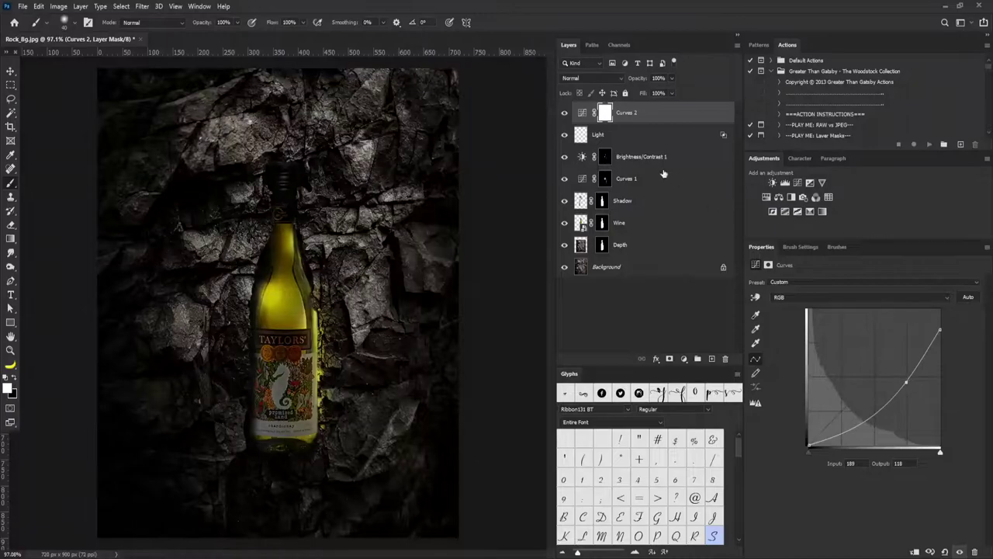
key("ctrl+i")
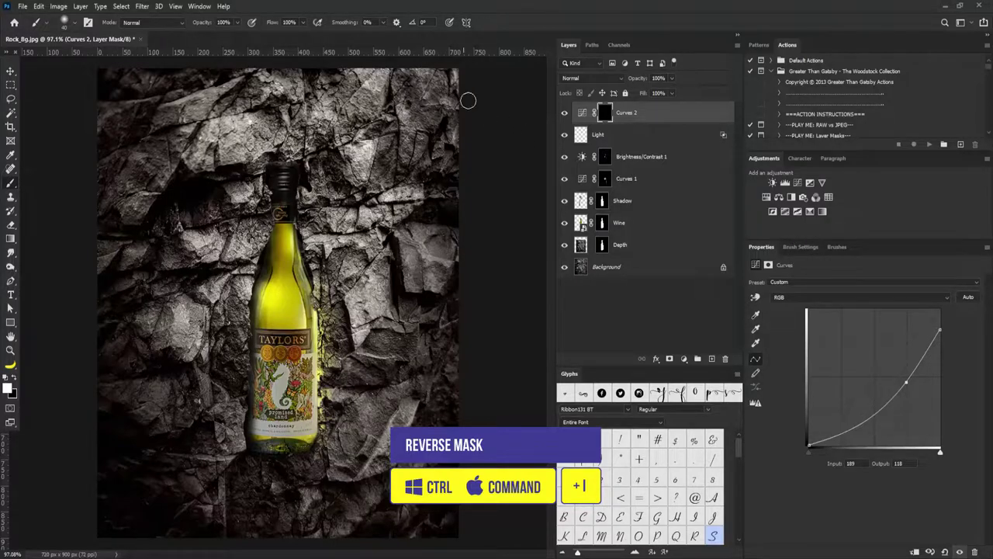
Paint white on the Curves 2 mask with a soft 200 px brush to darken the rock around the image's outer edges.
left_click(799, 247)
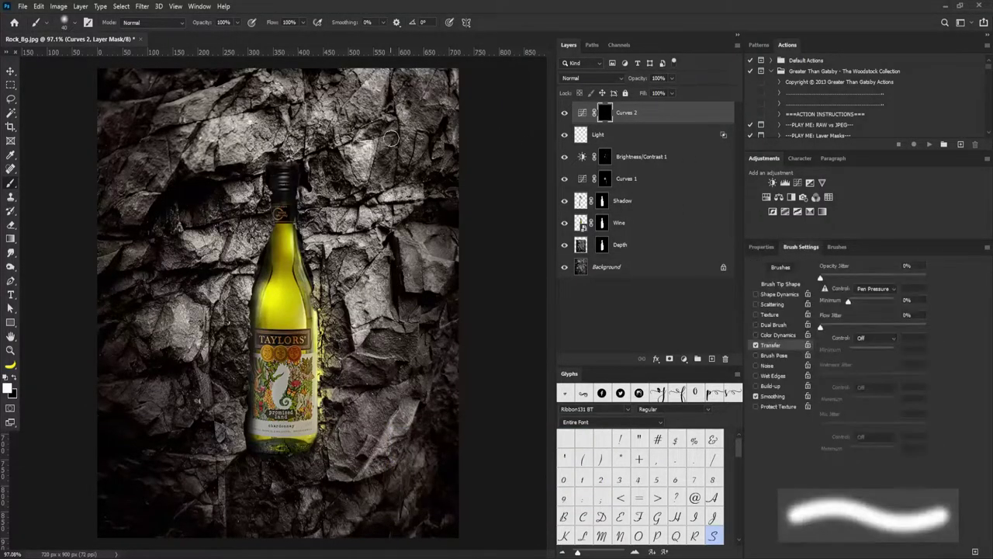
key("bracketright")
key("bracketright")
key("bracketright")
key("bracketright")
key("bracketright")
key("bracketright")
key("bracketright")
key("bracketright")
key("bracketright")
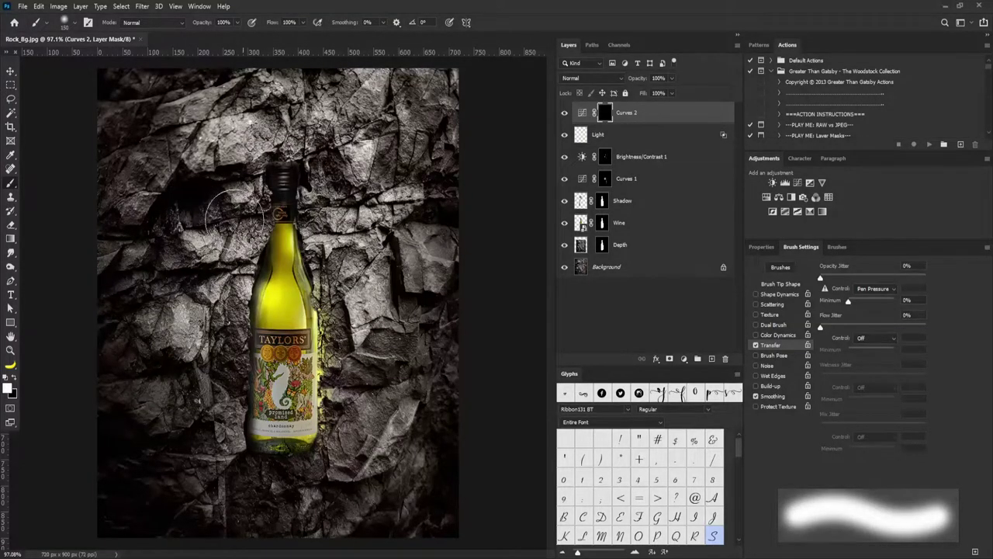
key("bracketright")
key("bracketright")
left_click_drag(360, 199, 353, 223)
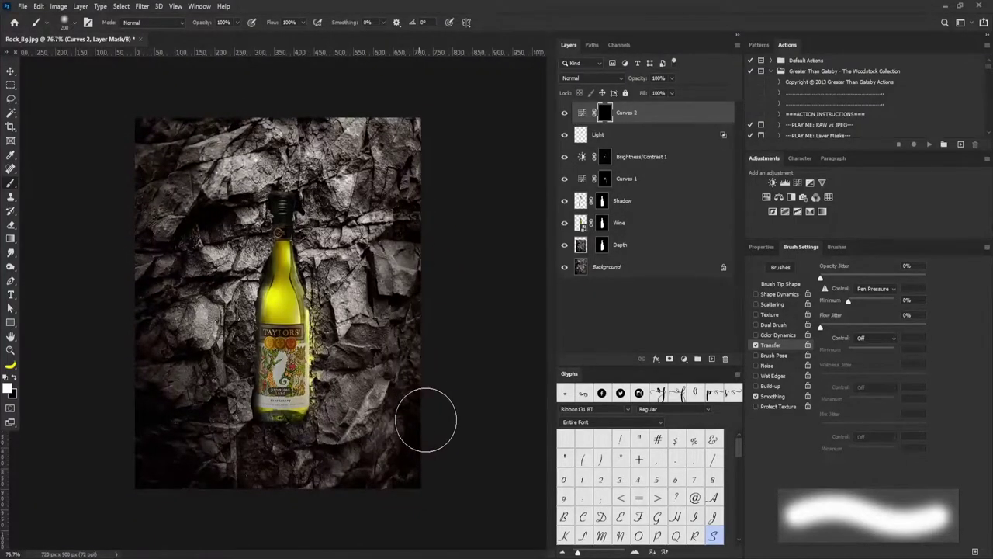
key("shift+bracketleft")
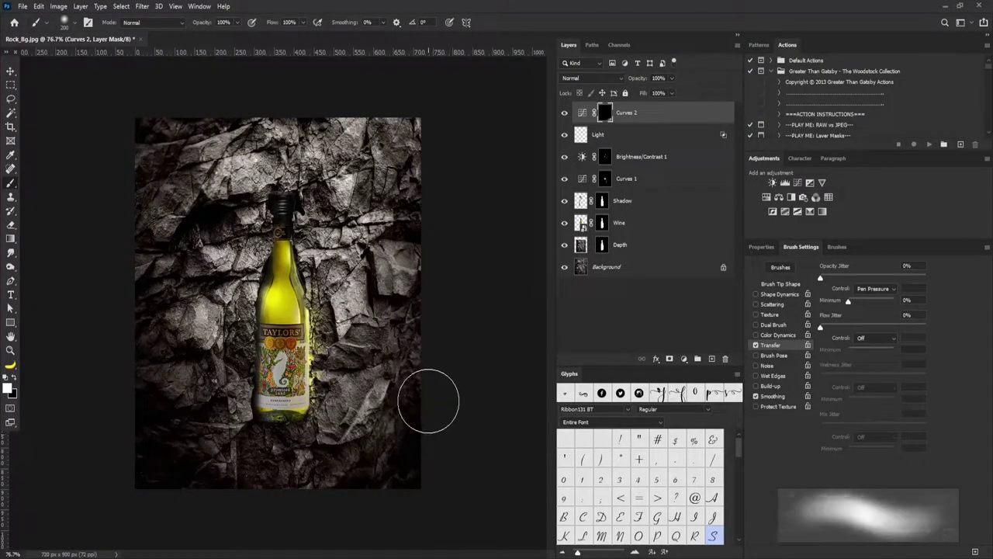
mouse_move(426, 209)
left_mouse_down()
mouse_move(439, 362)
mouse_move(399, 352)
mouse_move(409, 404)
mouse_move(169, 410)
mouse_move(137, 258)
mouse_move(122, 285)
mouse_move(170, 420)
left_mouse_up()
Paint white on the Curves 2 mask with a brush reduced to 25 px to darken the rock directly above and around the bottle cap.
mouse_move(293, 273)
left_mouse_down()
mouse_move(329, 274)
mouse_move(320, 273)
left_mouse_up()
left_click_drag(262, 157, 306, 171)
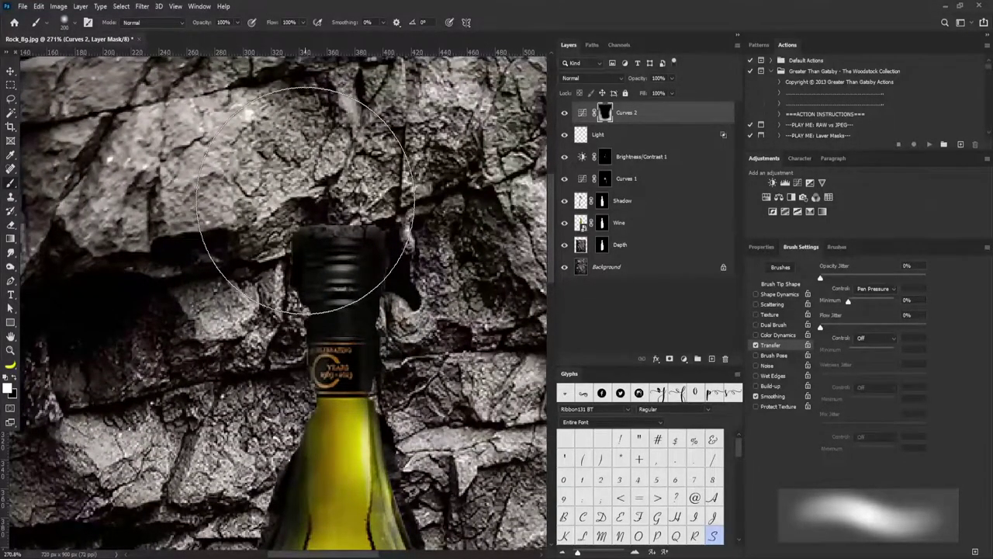
key("bracketleft")
key("bracketleft")
key("bracketleft")
key("bracketleft")
key("bracketleft")
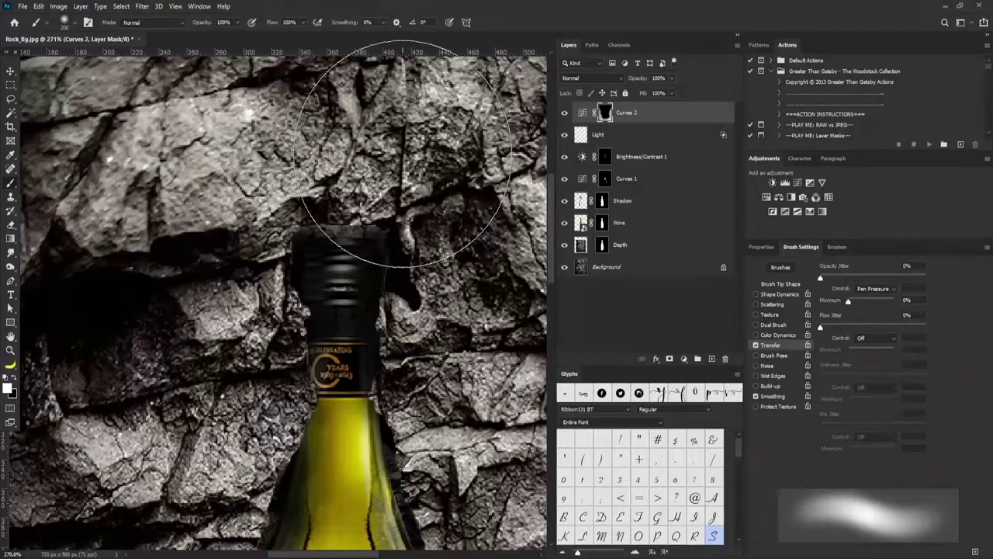
key("bracketleft")
key("bracketleft")
key("bracketleft")
key("bracketleft")
key("bracketleft")
key("bracketleft")
key("bracketleft")
key("bracketleft")
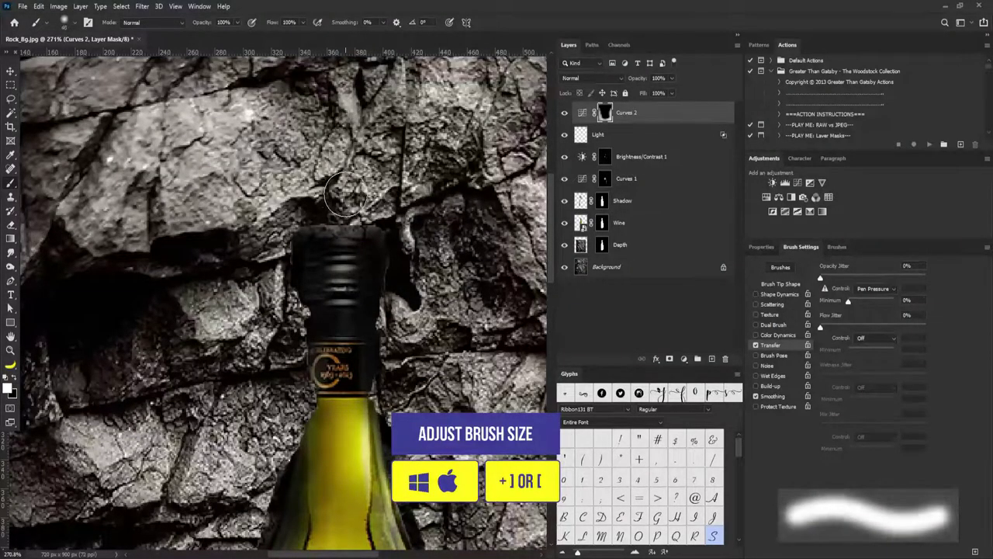
key("bracketleft")
key("bracketleft")
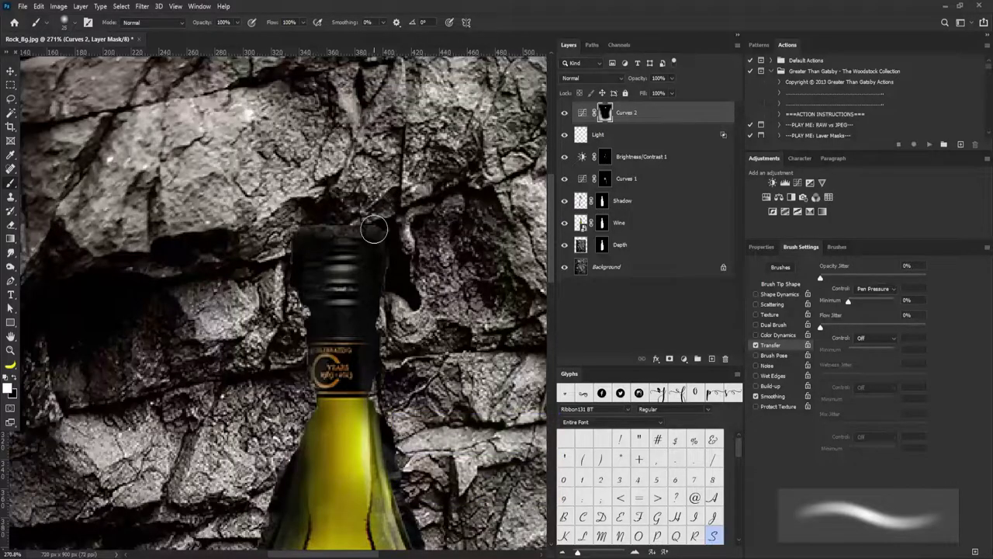
left_click_drag(405, 249, 407, 233)
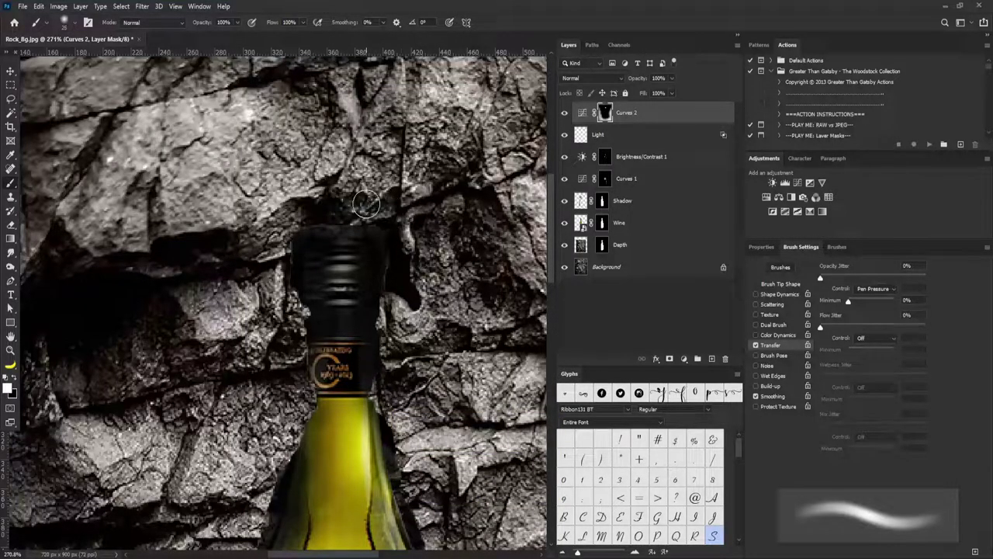
key("bracketright")
key("bracketright")
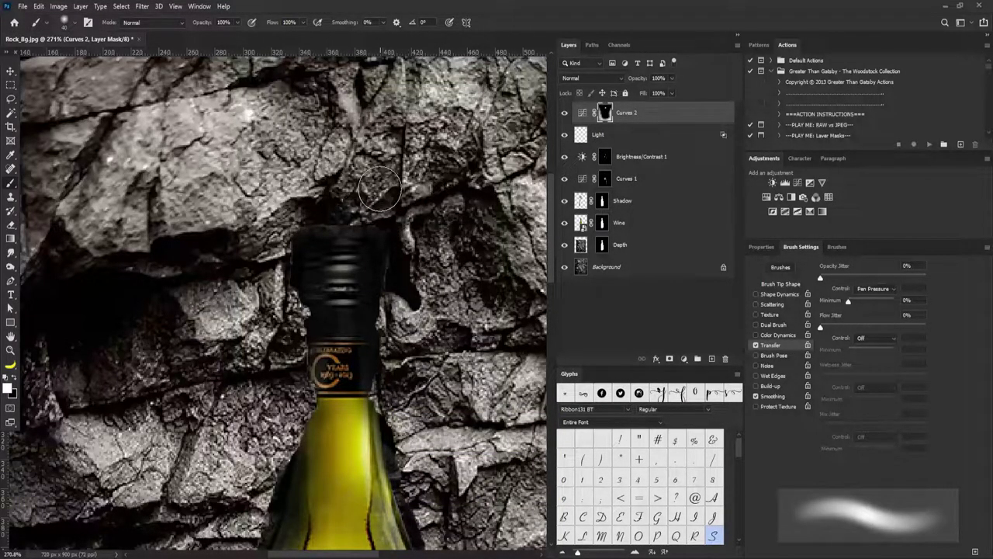
key("bracketleft")
key("bracketleft")
mouse_move(380, 212)
left_mouse_down()
mouse_move(309, 209)
mouse_move(311, 216)
left_mouse_up()
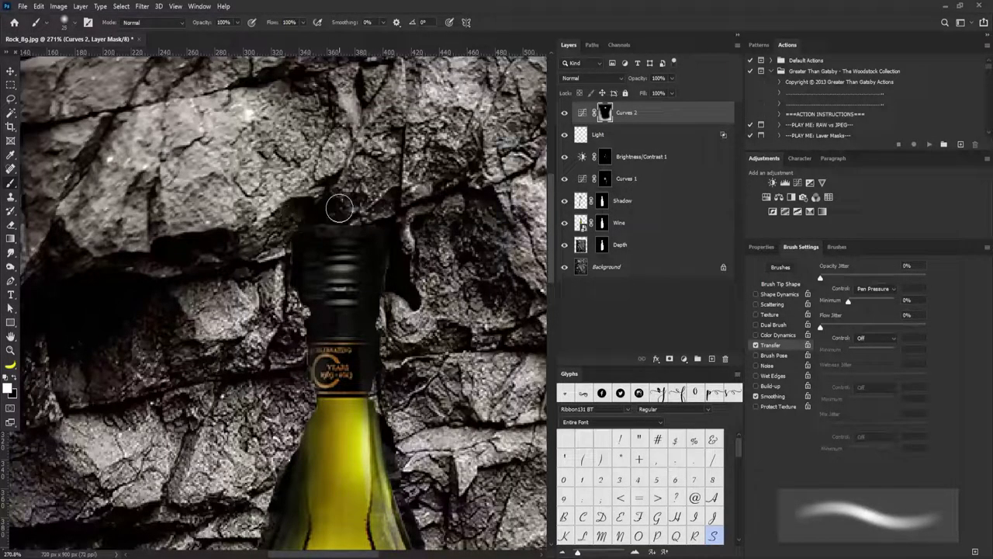
key("ctrl+0")
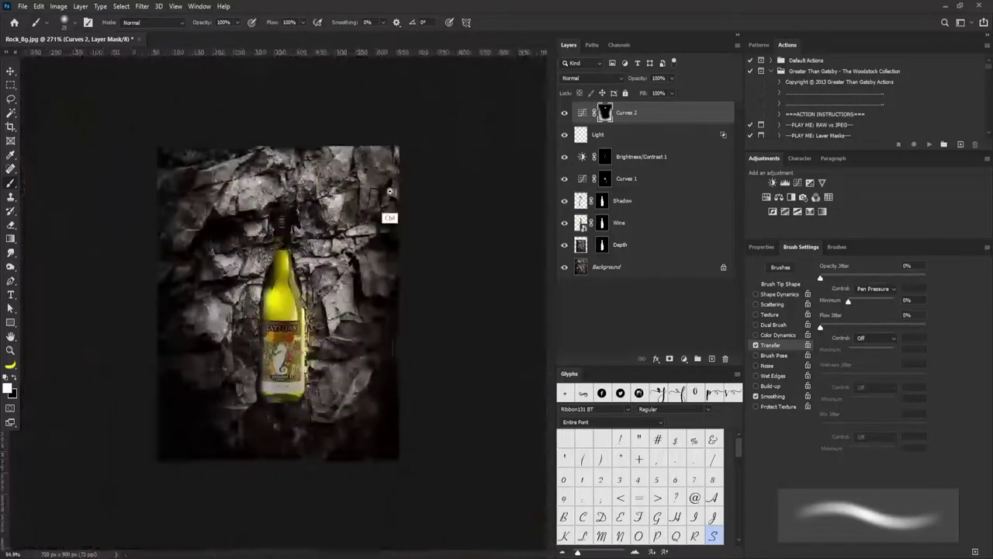